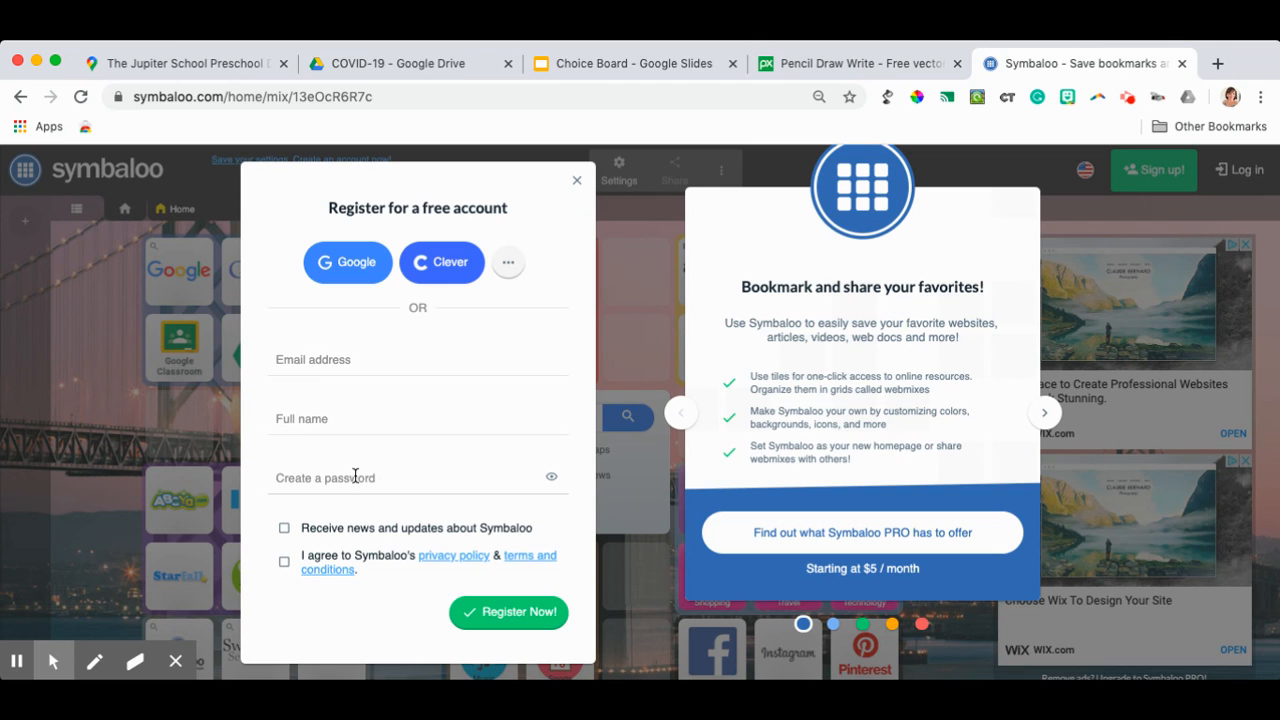
- Add an empty webmix named March Digital Madness and start creating a tile in the fifth cell of its top row
{"action": "left_click", "coordinate": [15, 662]}
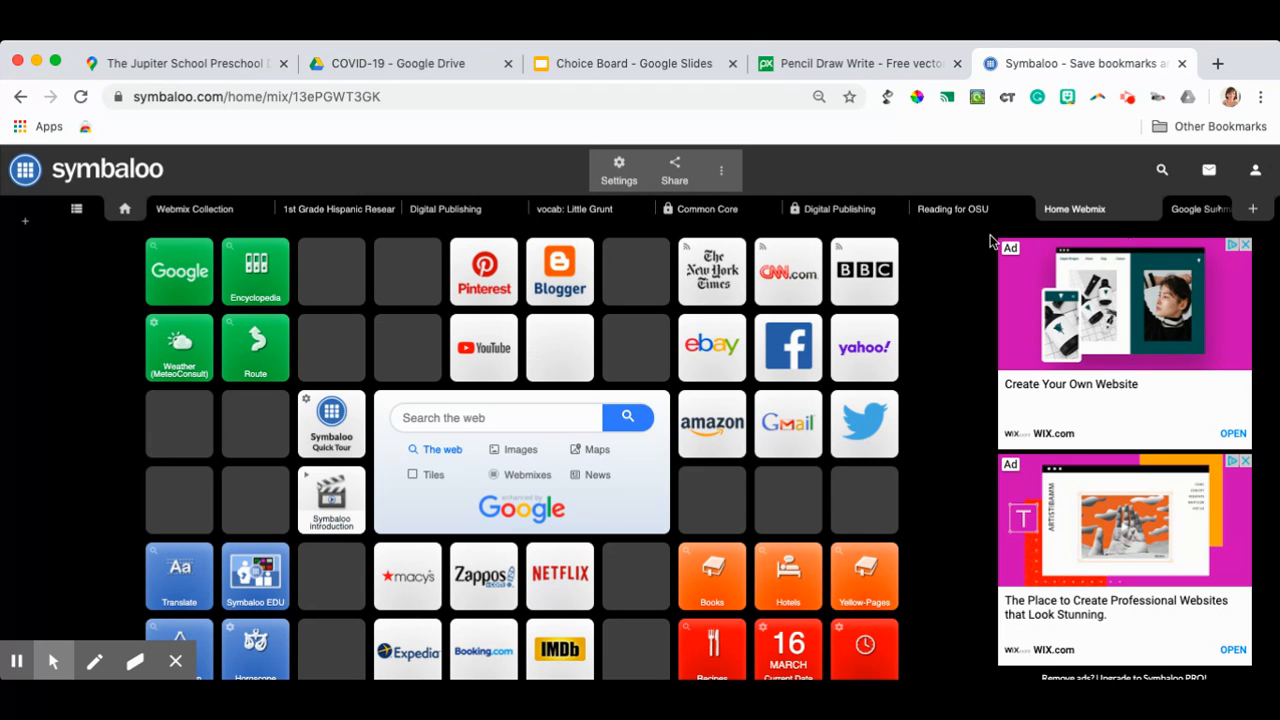
{"action": "left_click", "coordinate": [1253, 212]}
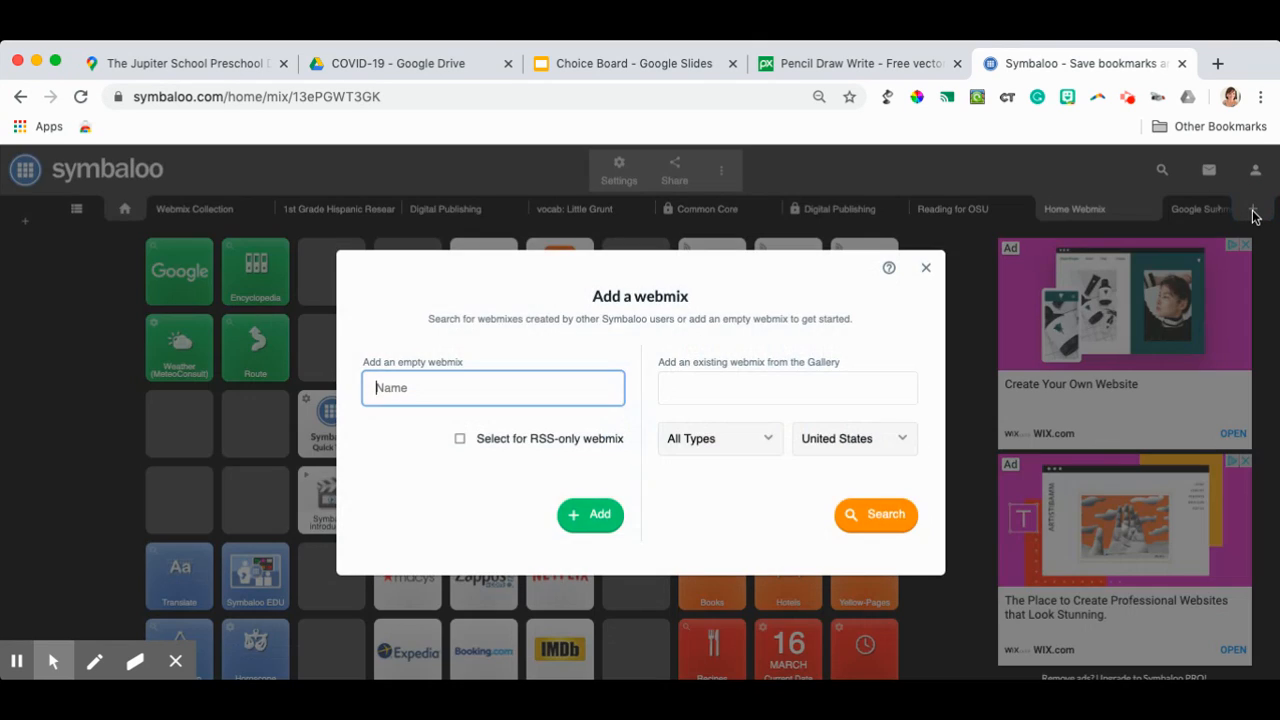
{"action": "type", "text": "March Digital Madness"}
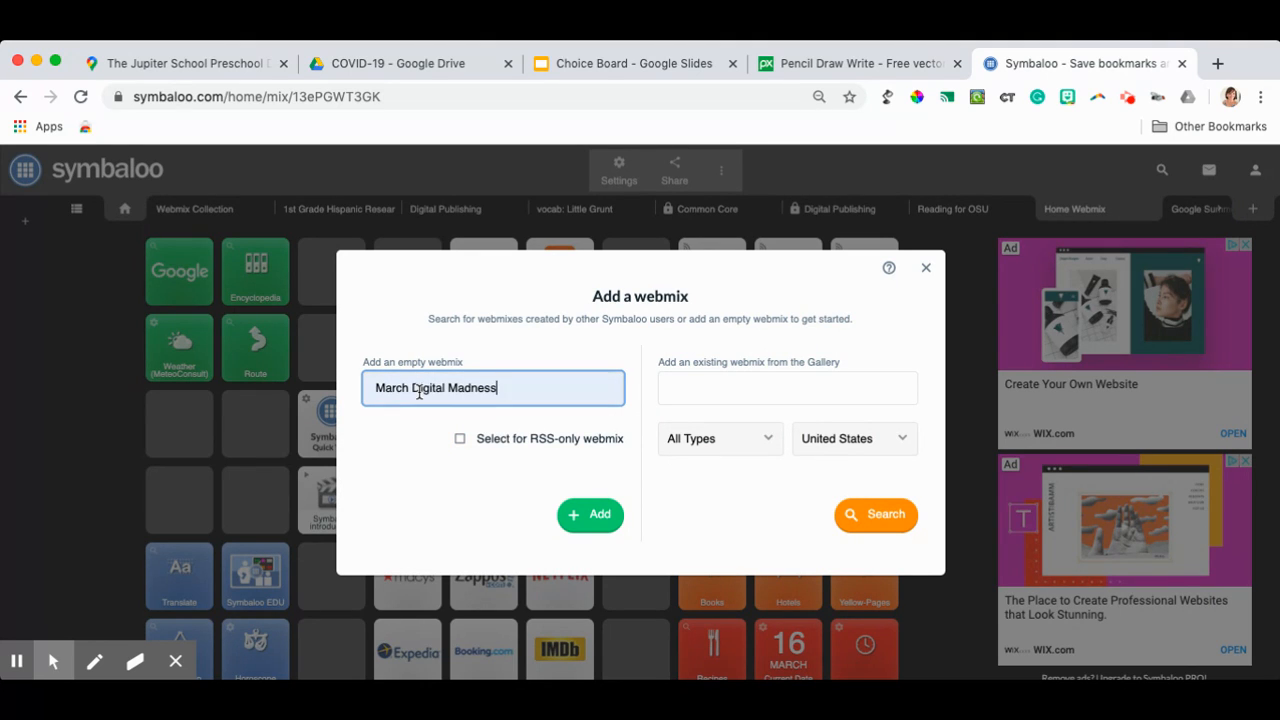
{"action": "left_click", "coordinate": [605, 516]}
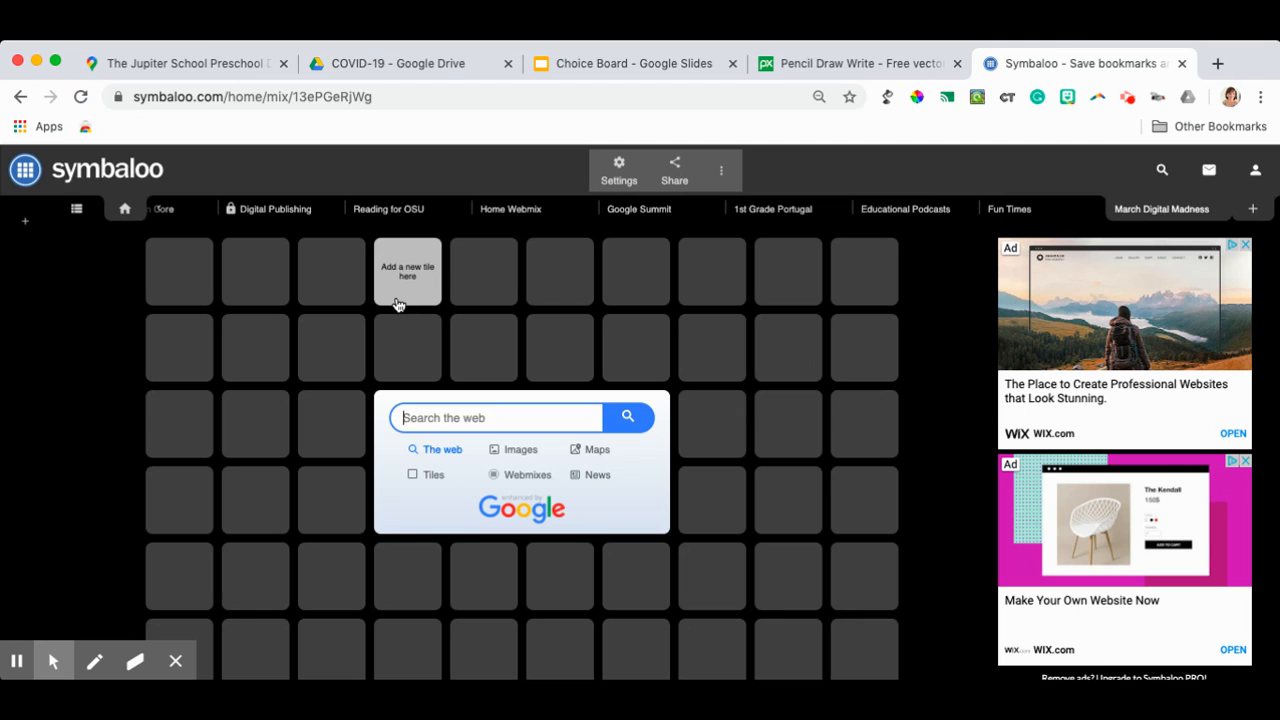
{"action": "left_click", "coordinate": [479, 283]}
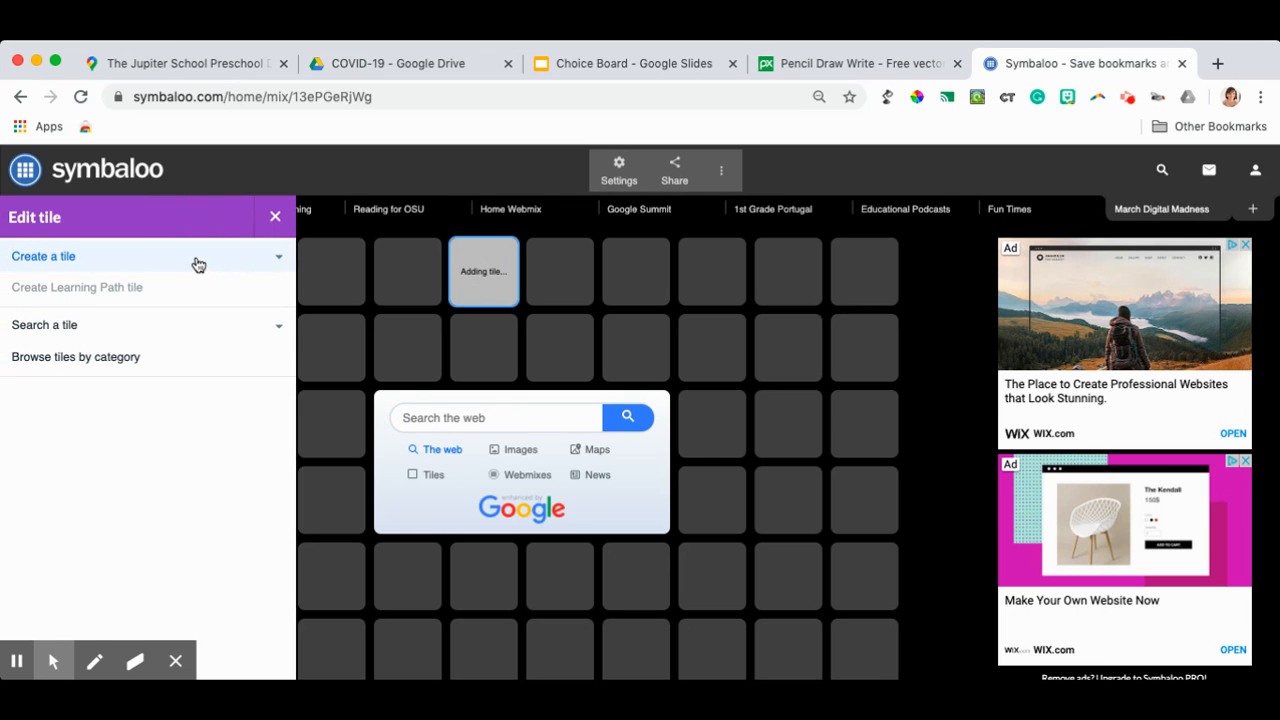
{"action": "left_click", "coordinate": [198, 263]}
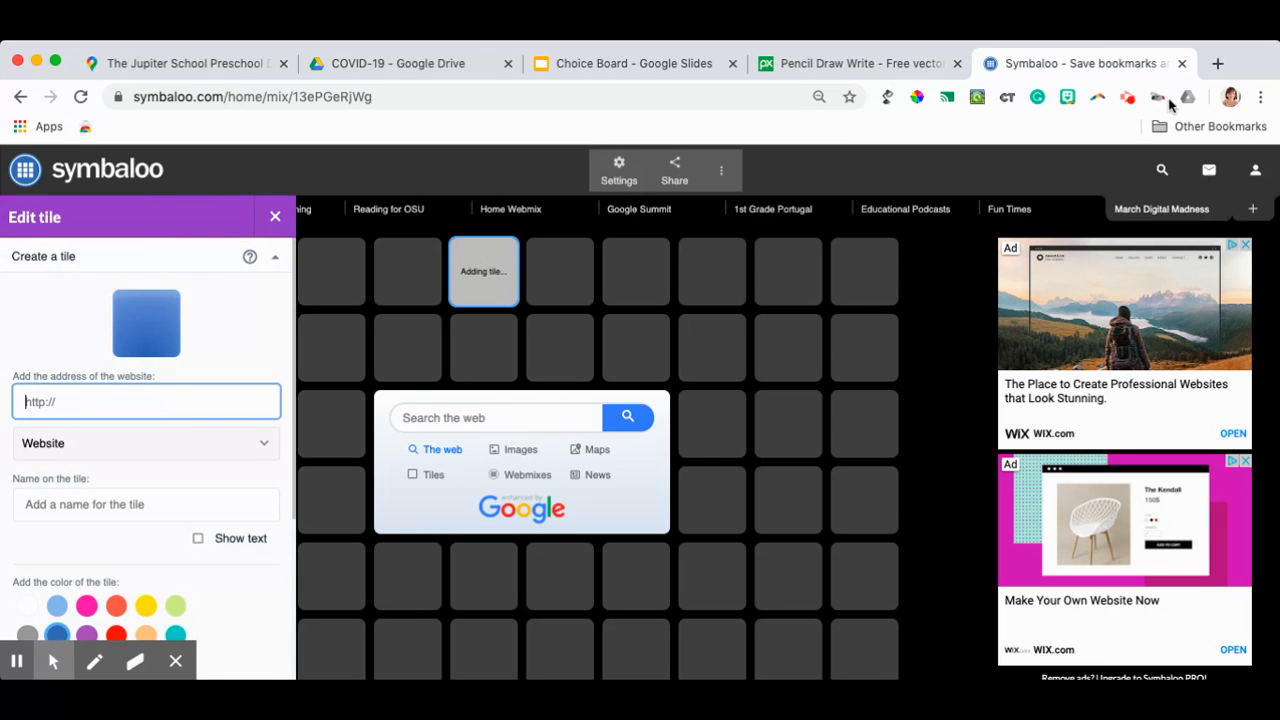
- Search the web for "iready login" in a new browser tab, open the iReady Login page and copy its address
{"action": "left_click", "coordinate": [1218, 64]}
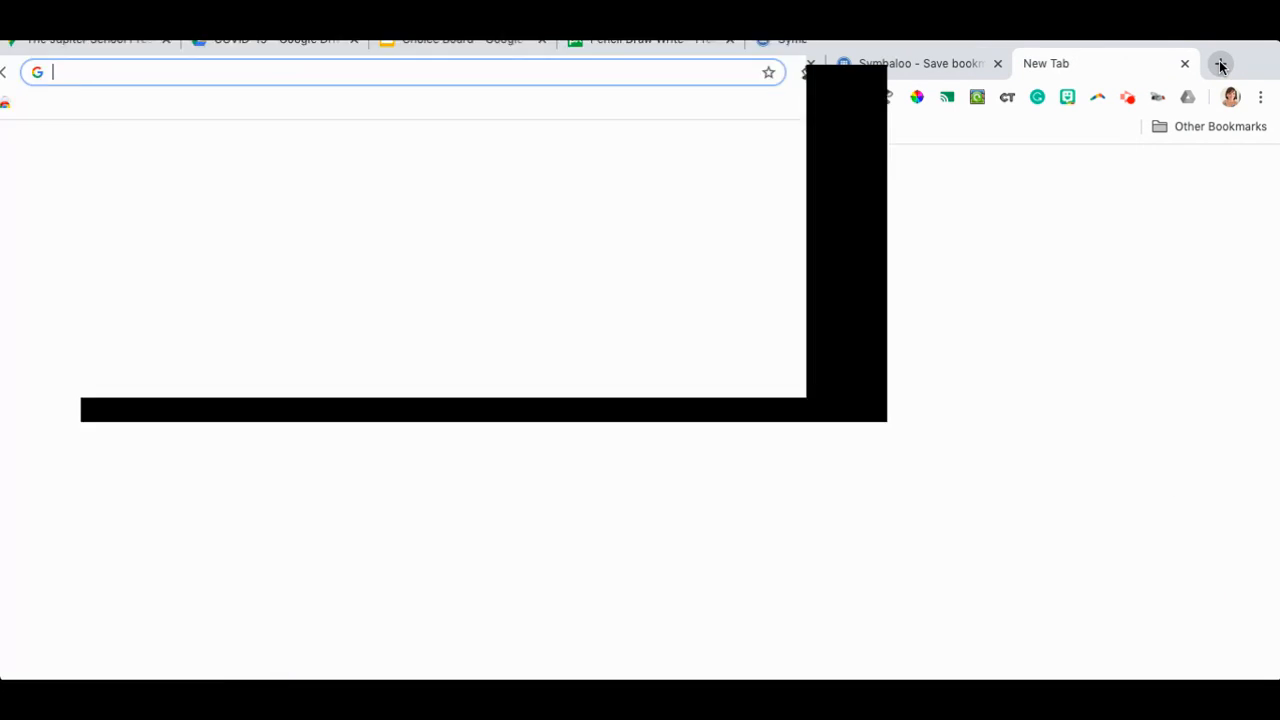
{"action": "type", "text": "iready"}
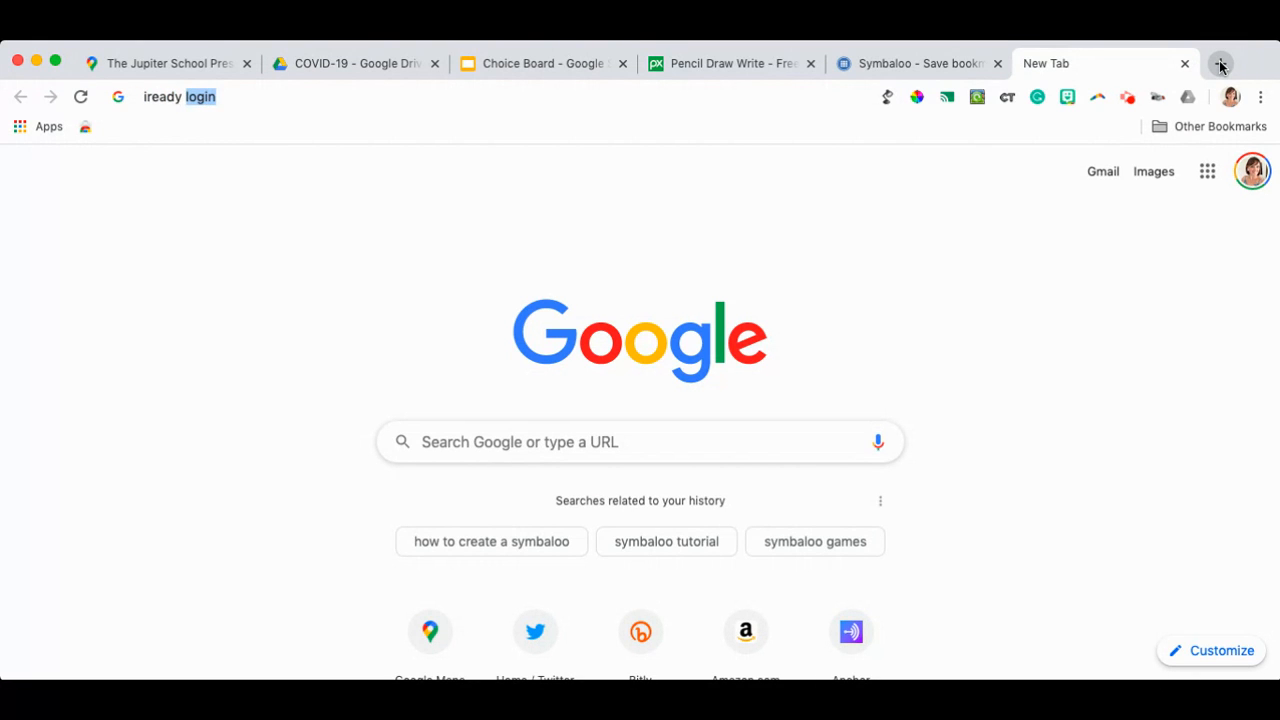
{"action": "key", "text": "Return"}
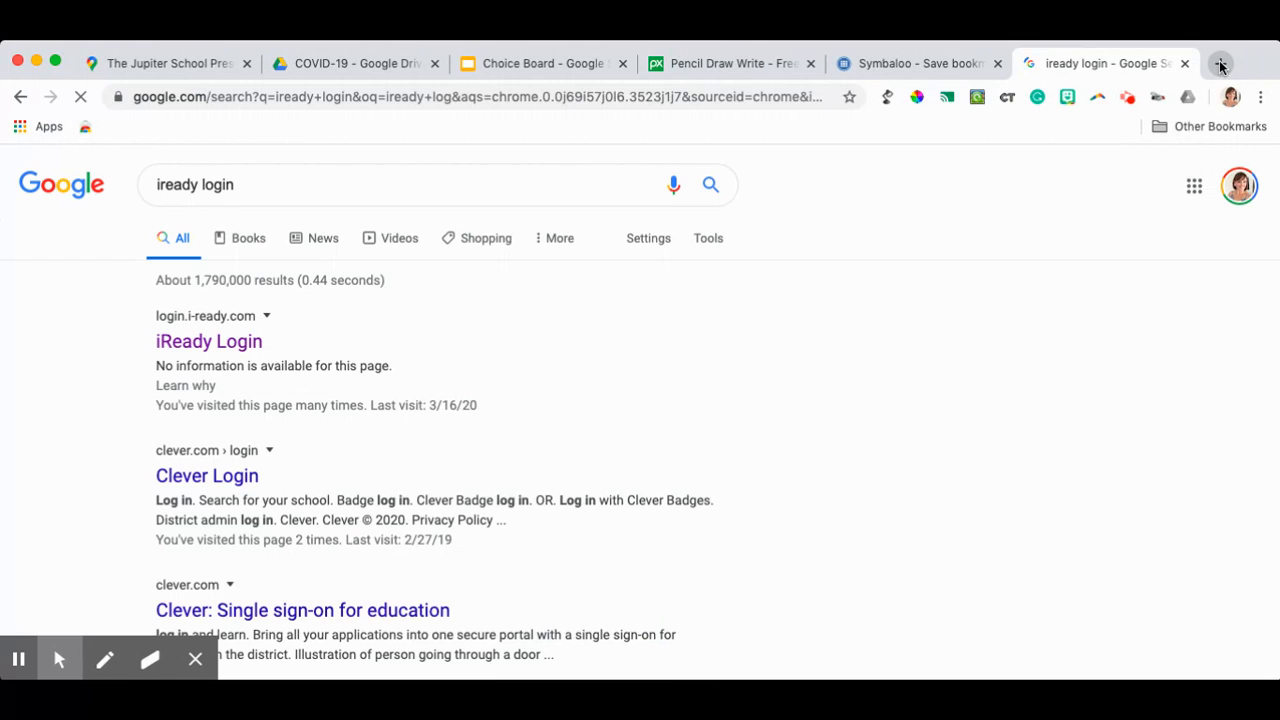
{"action": "left_click", "coordinate": [228, 338]}
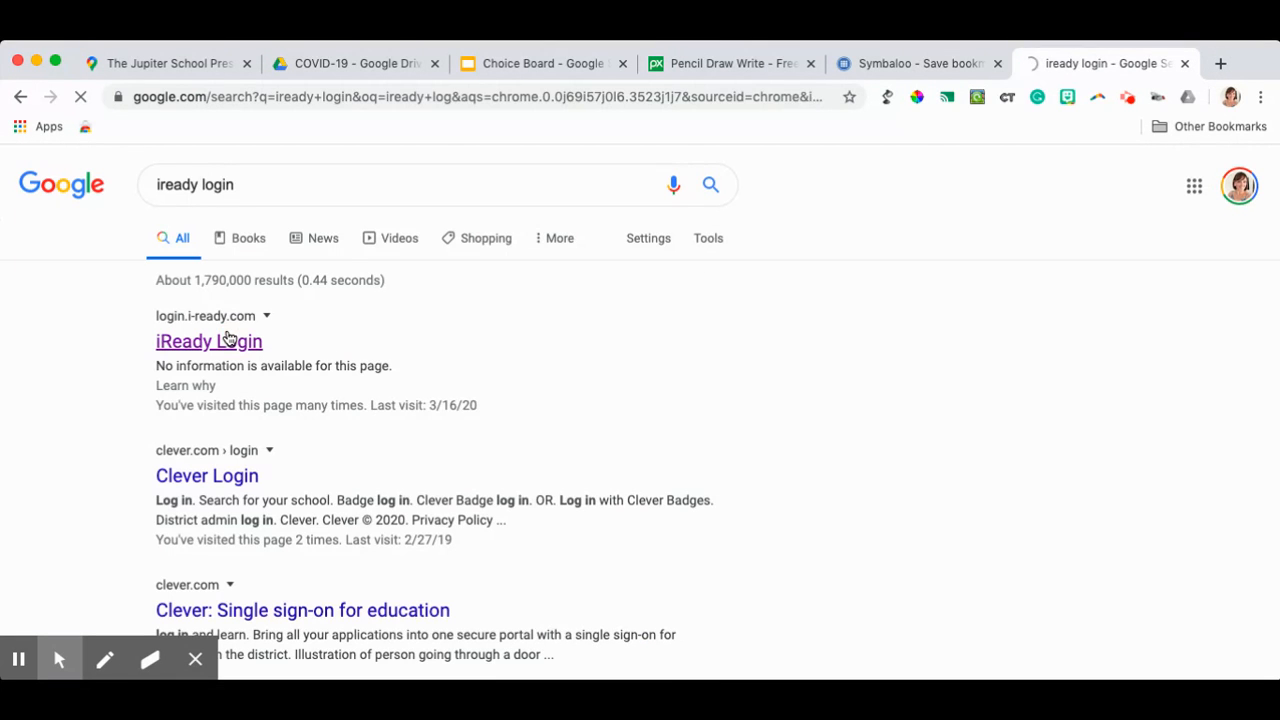
{"action": "left_click", "coordinate": [258, 99]}
{"action": "key", "text": "super+c"}
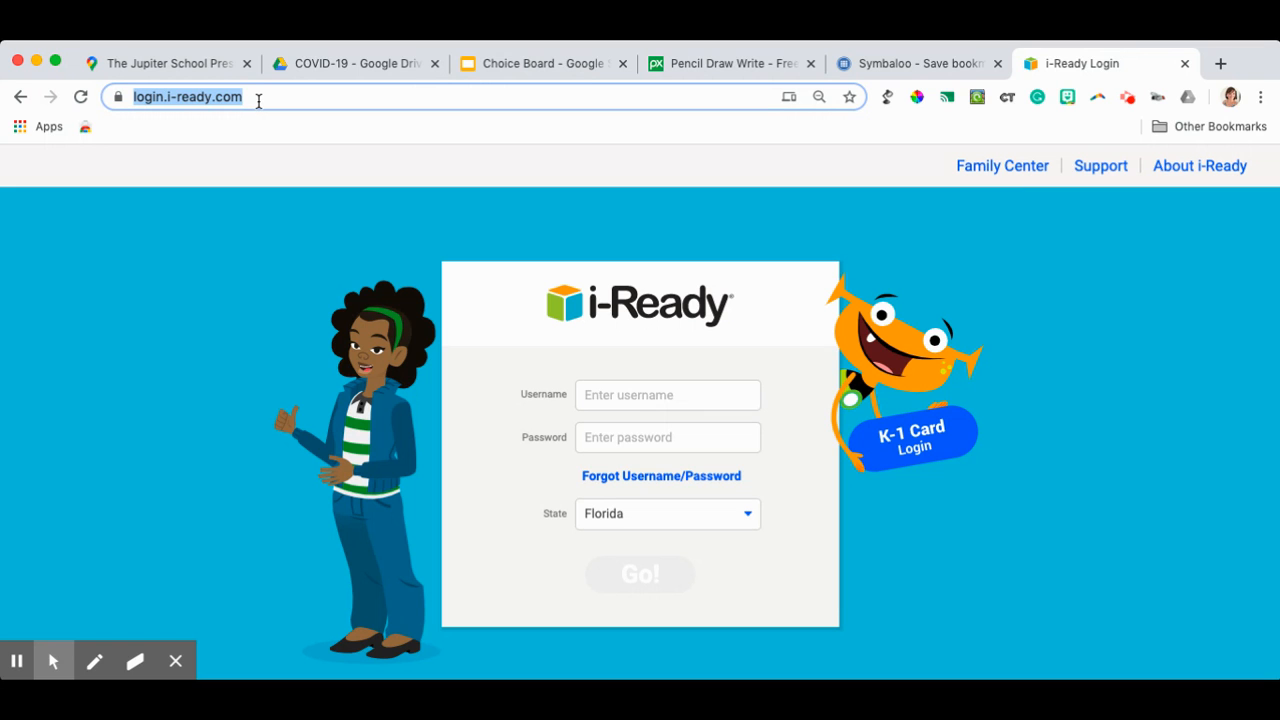
{"action": "left_click", "coordinate": [866, 75]}
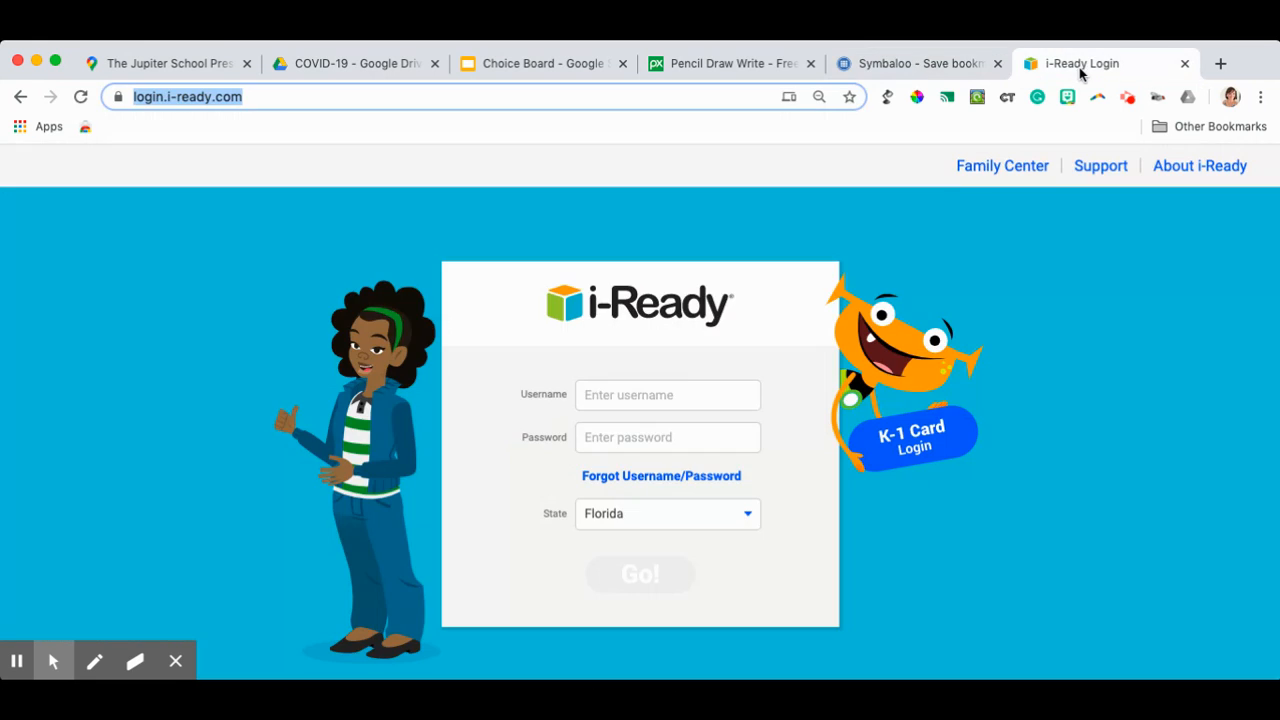
{"action": "left_click", "coordinate": [1075, 68]}
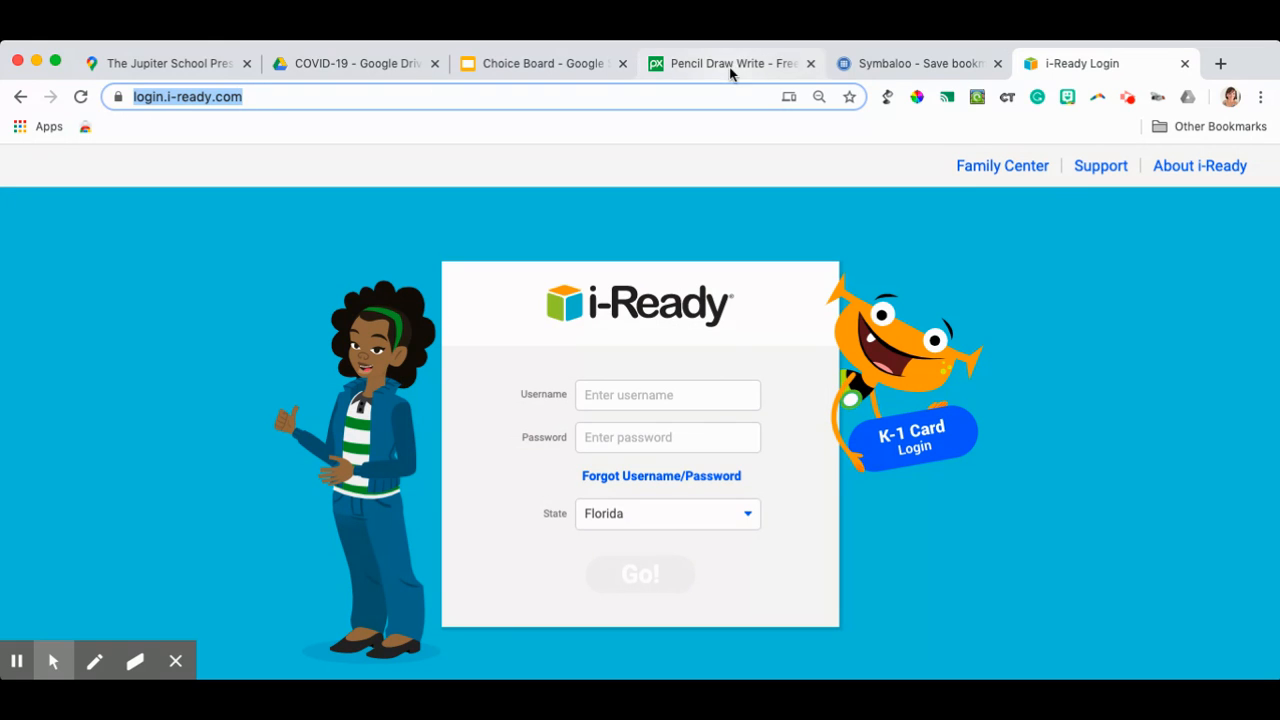
{"action": "left_click", "coordinate": [914, 66]}
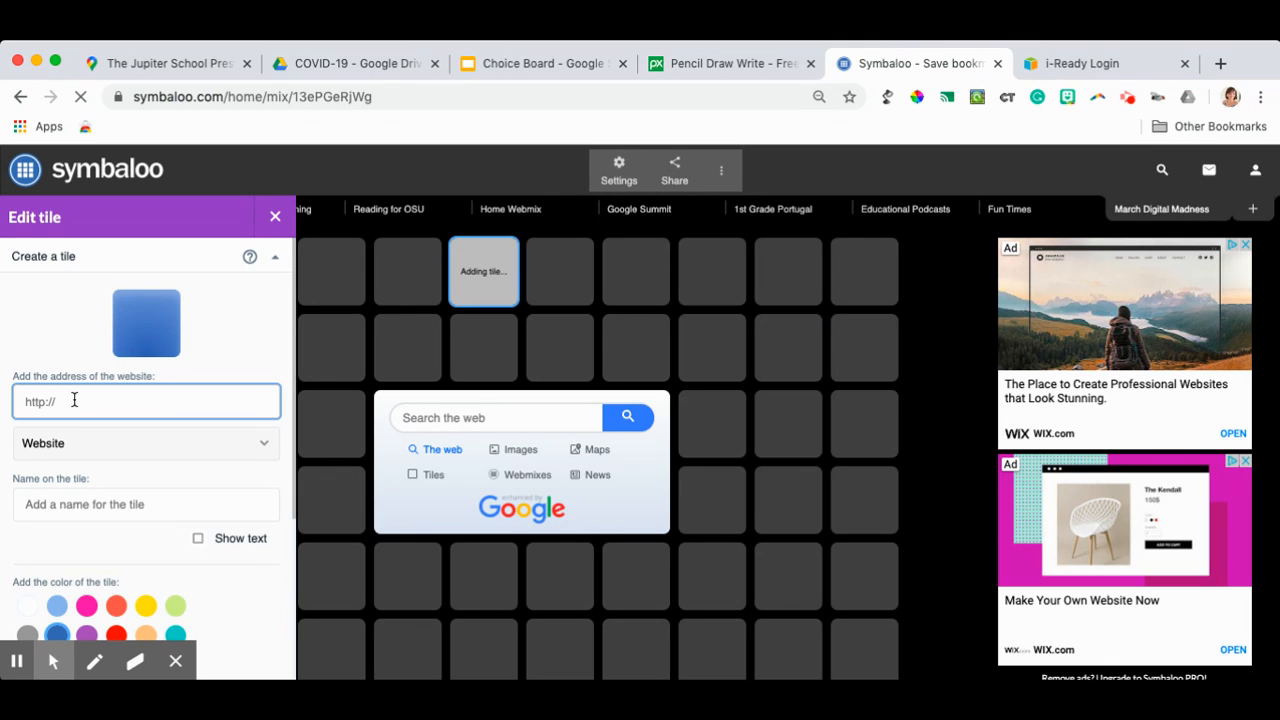
{"action": "key", "text": "super+v"}
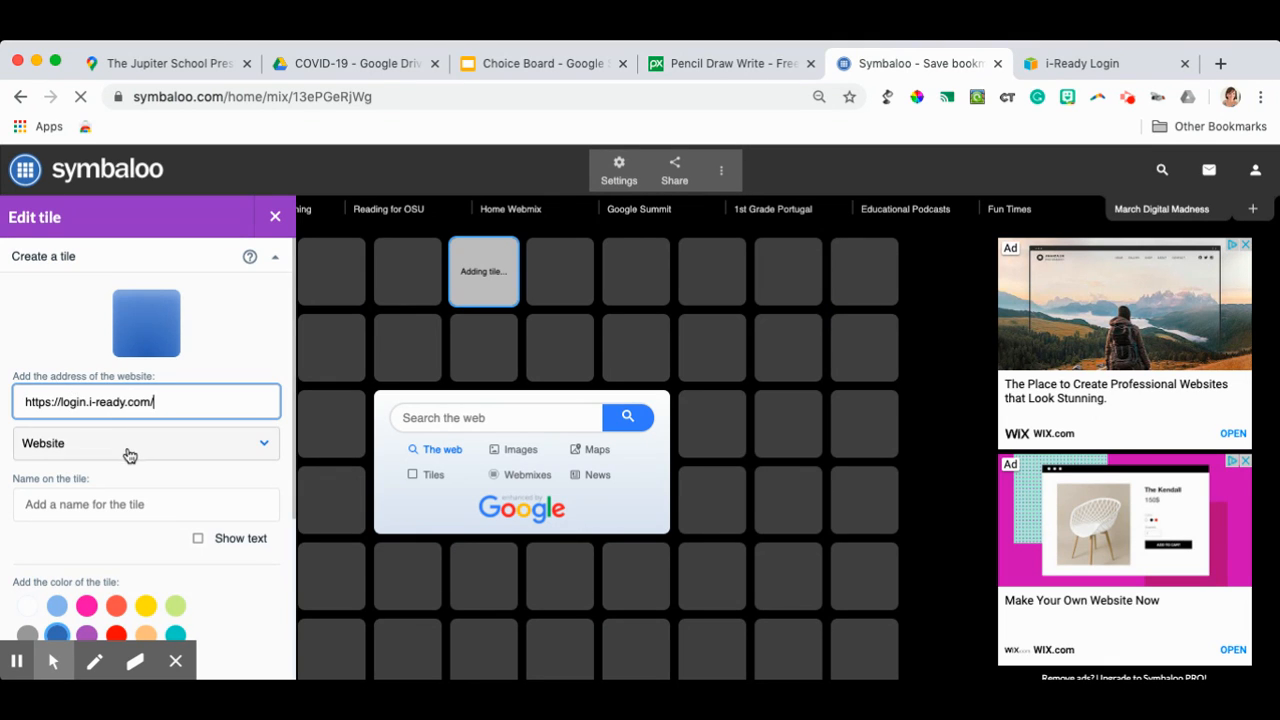
{"action": "left_click", "coordinate": [113, 501]}
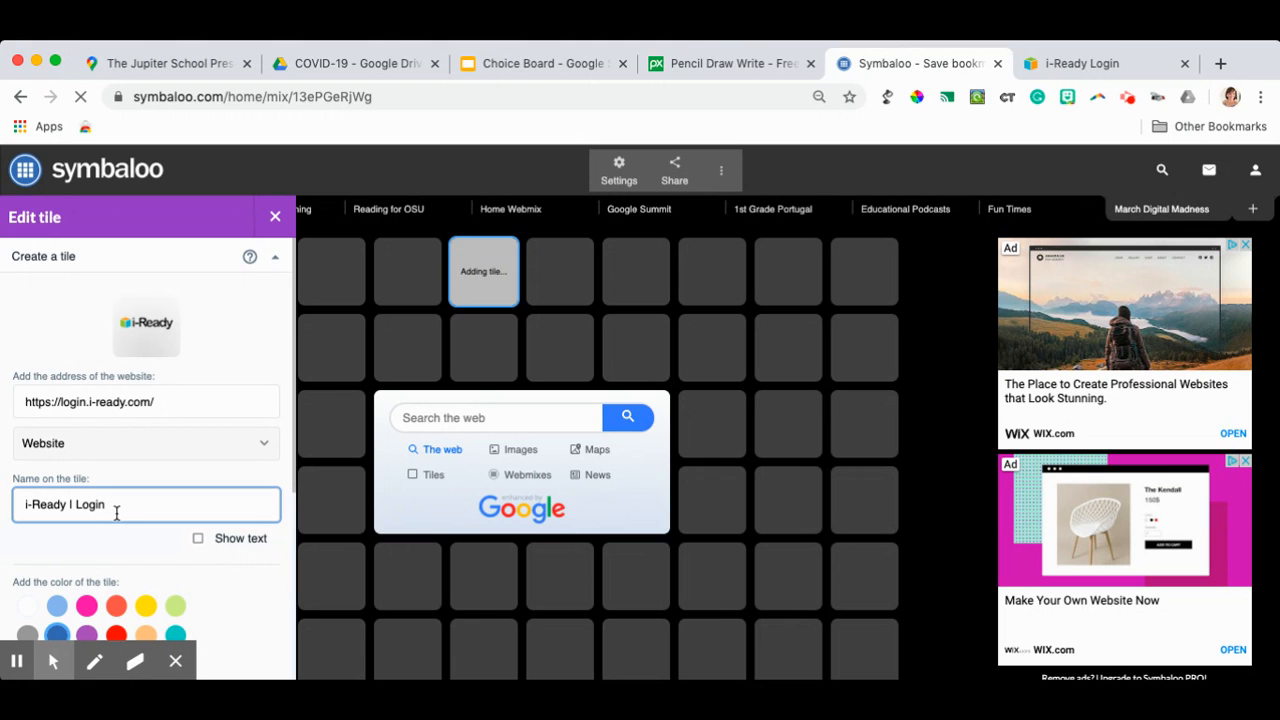
- Turn on the name text for the i-Ready tile and save the tile
{"action": "left_click", "coordinate": [198, 540]}
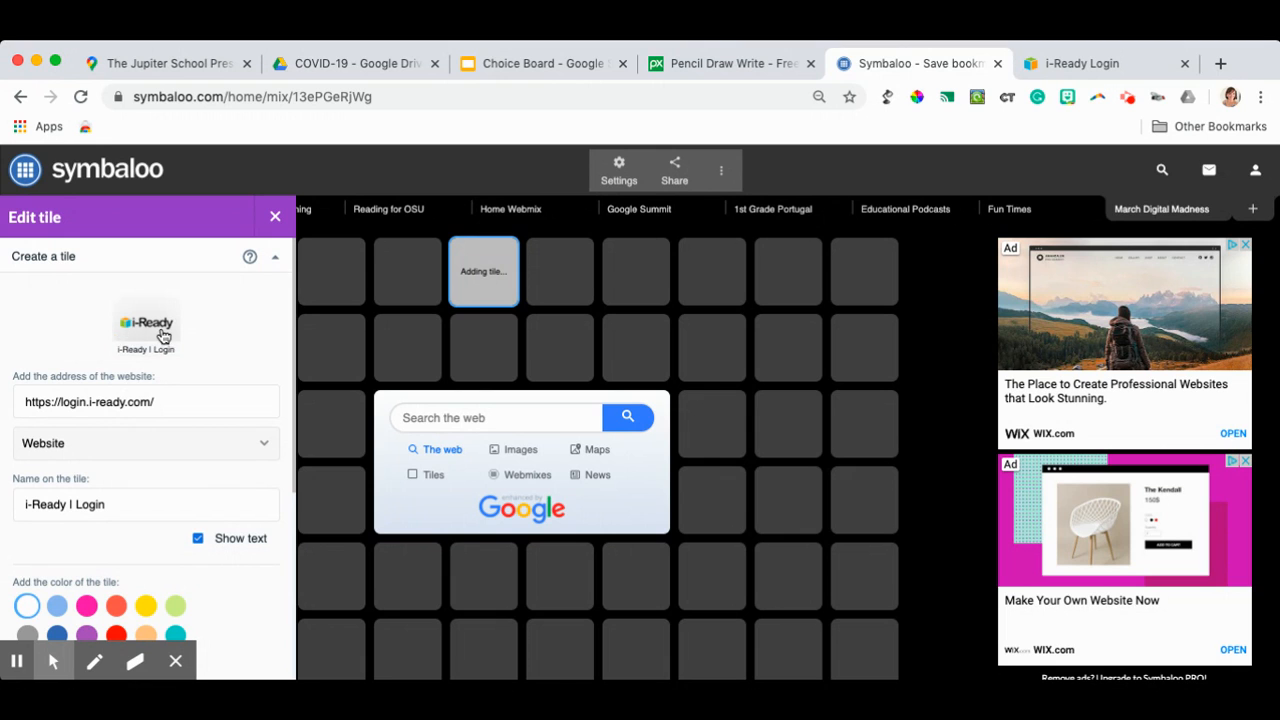
{"action": "scroll", "coordinate": [203, 332], "scroll_direction": "down", "scroll_amount": 1}
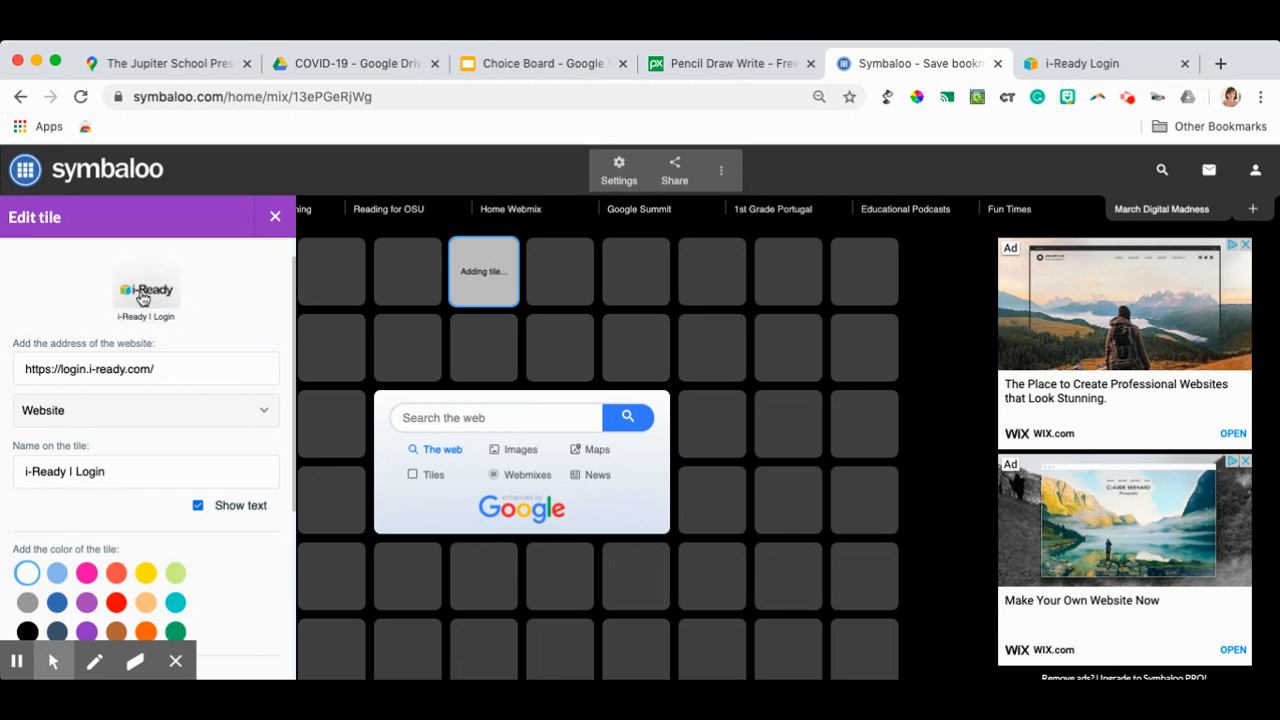
{"action": "scroll", "coordinate": [218, 298], "scroll_direction": "down", "scroll_amount": 2}
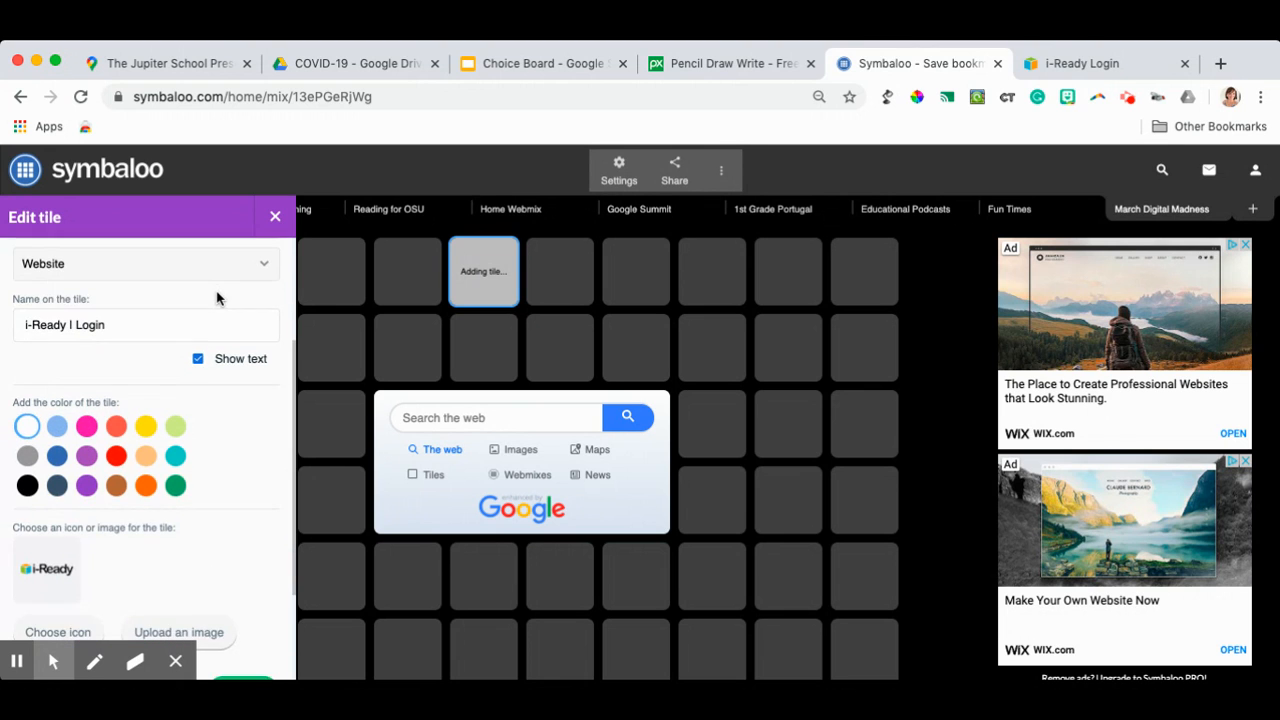
{"action": "scroll", "coordinate": [218, 298], "scroll_direction": "down", "scroll_amount": 2}
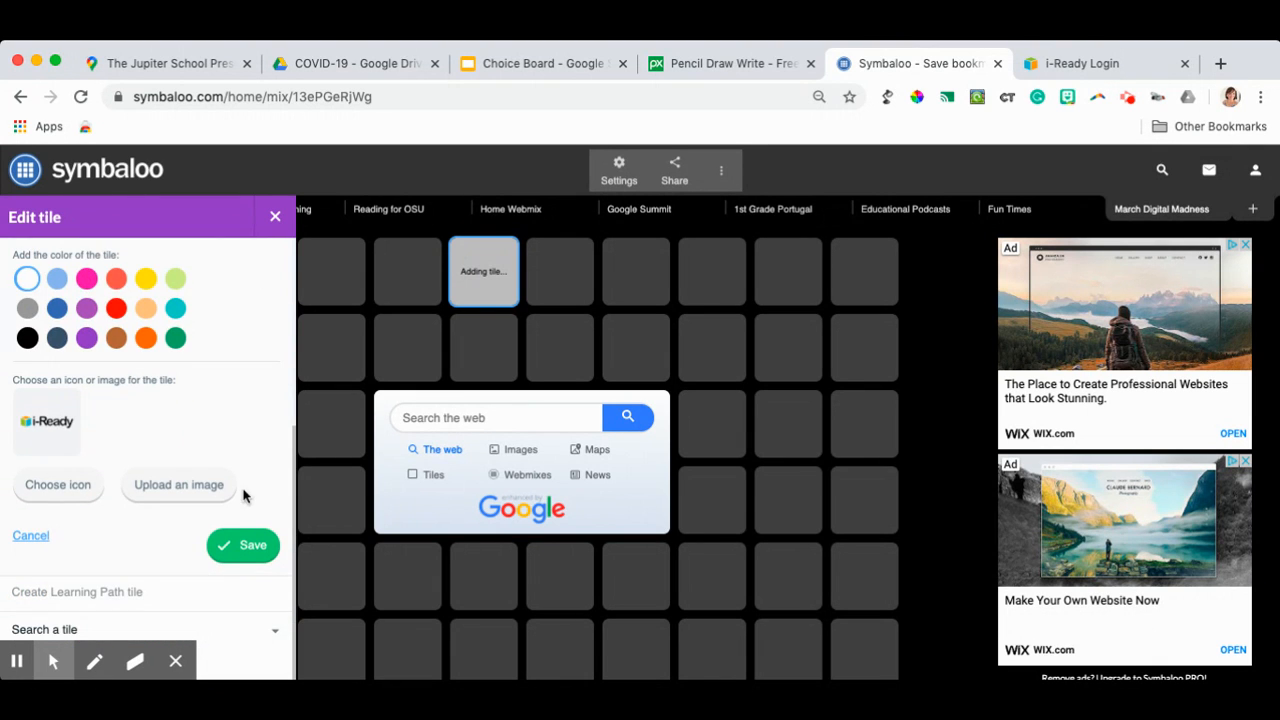
{"action": "left_click", "coordinate": [242, 545]}
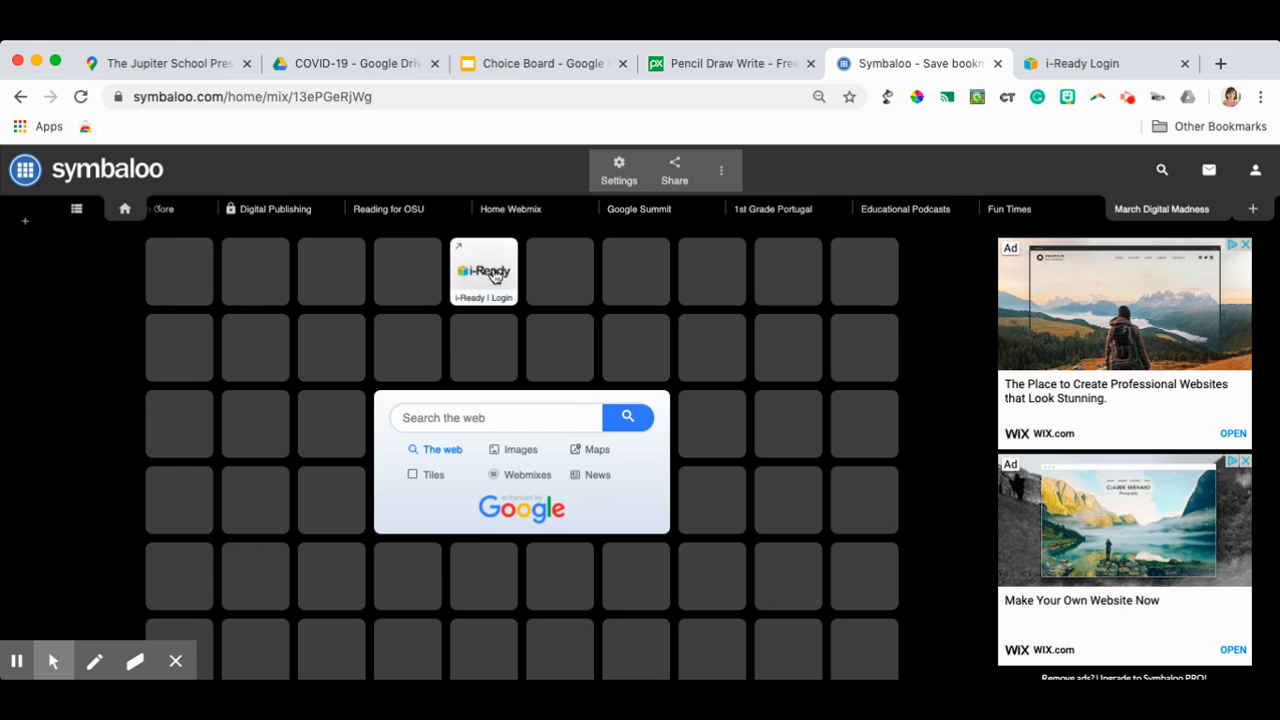
- Edit the i-Ready tile and change its color to dark green
{"action": "right_click", "coordinate": [494, 278]}
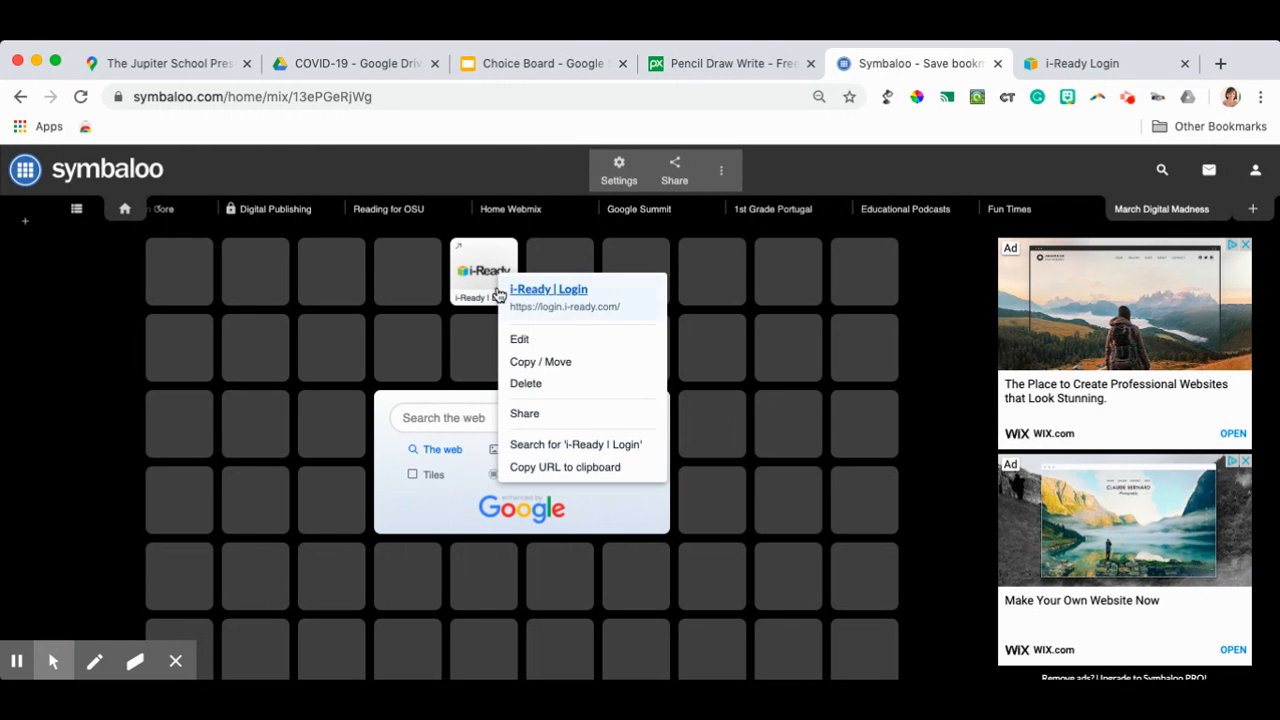
{"action": "left_click", "coordinate": [520, 340]}
{"action": "scroll", "coordinate": [220, 384], "scroll_direction": "down", "scroll_amount": 3}
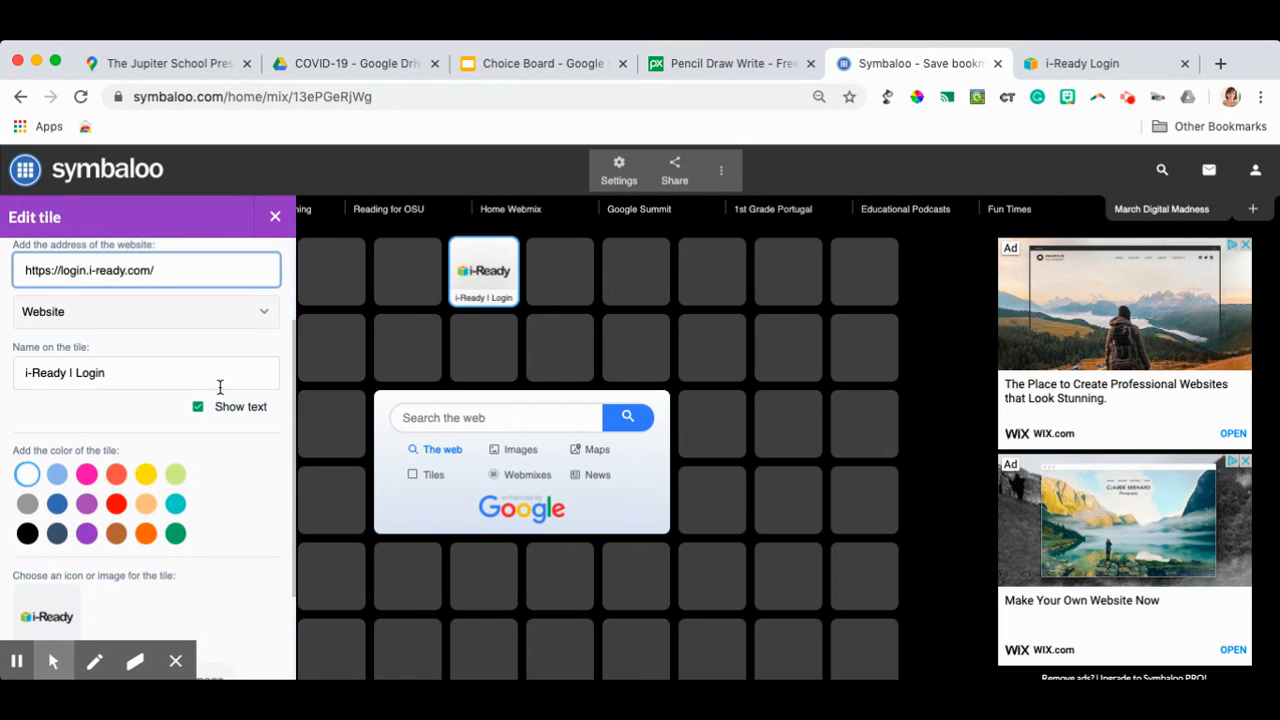
{"action": "scroll", "coordinate": [130, 480], "scroll_direction": "down", "scroll_amount": 2}
{"action": "scroll", "coordinate": [100, 480], "scroll_direction": "up", "scroll_amount": 3}
{"action": "scroll", "coordinate": [156, 481], "scroll_direction": "down", "scroll_amount": 3}
{"action": "left_click", "coordinate": [175, 533]}
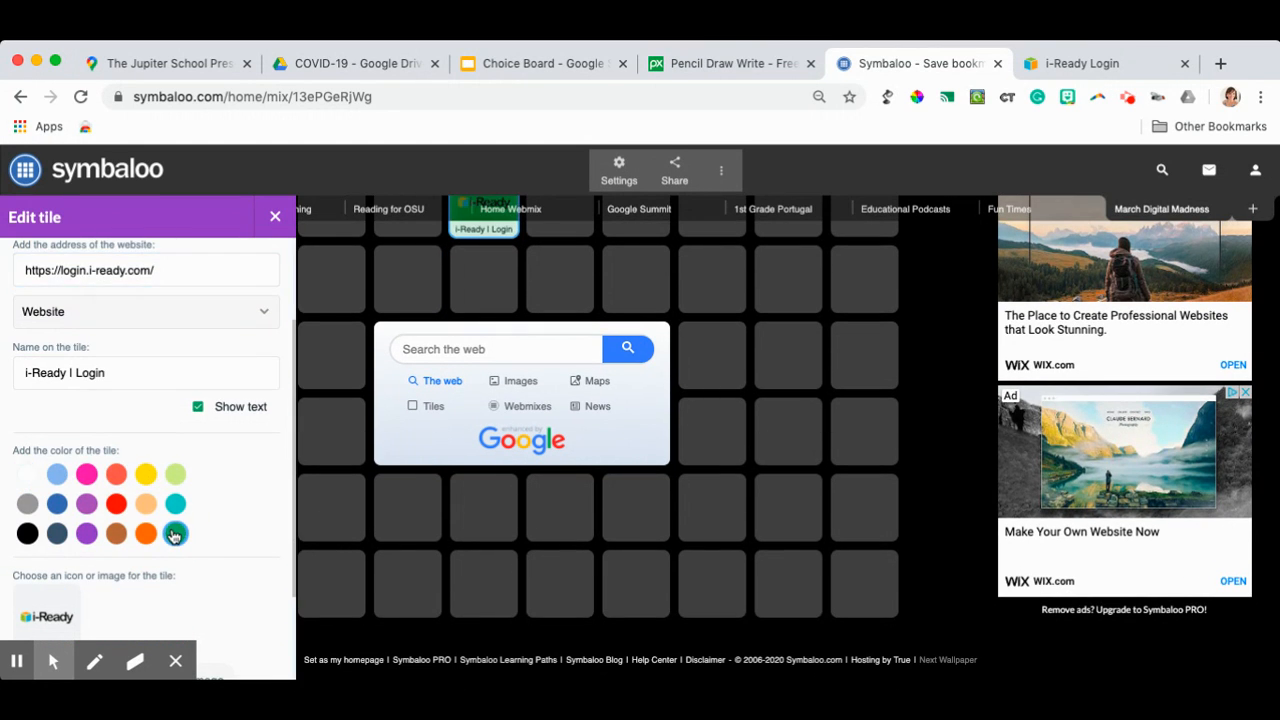
{"action": "scroll", "coordinate": [175, 533], "scroll_direction": "up", "scroll_amount": 3}
{"action": "scroll", "coordinate": [175, 533], "scroll_direction": "down", "scroll_amount": 1}
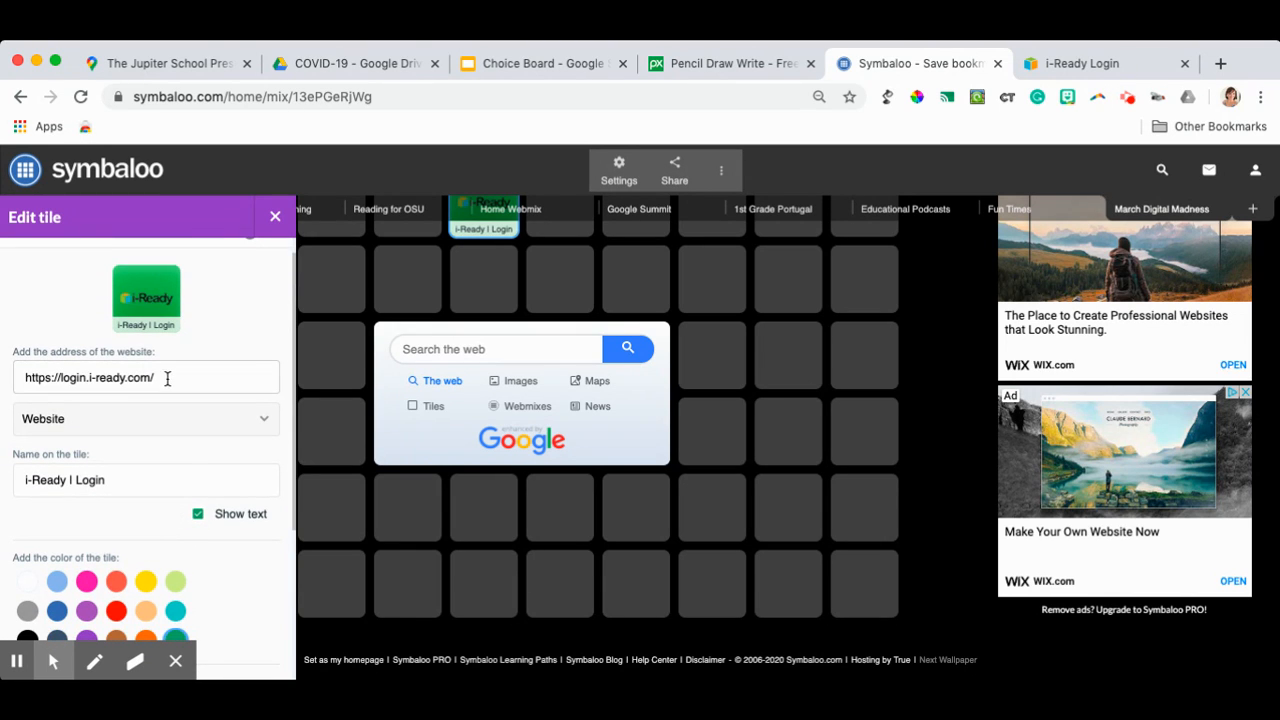
{"action": "scroll", "coordinate": [169, 385], "scroll_direction": "down", "scroll_amount": 3}
- Shorten the name on the tile to "i-Ready"
{"action": "left_click", "coordinate": [171, 362]}
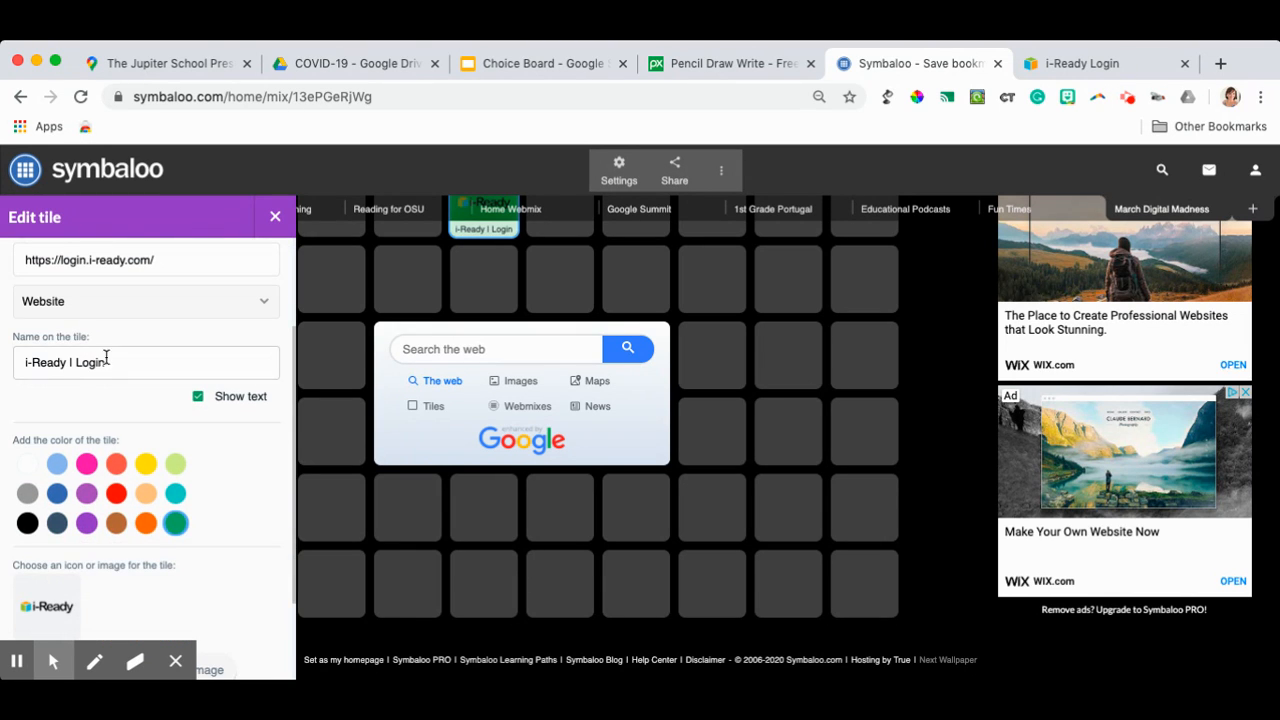
{"action": "key", "text": "BackSpace"}
{"action": "key", "text": "BackSpace"}
{"action": "key", "text": "BackSpace"}
{"action": "key", "text": "BackSpace"}
{"action": "key", "text": "BackSpace"}
{"action": "key", "text": "BackSpace"}
{"action": "key", "text": "BackSpace"}
{"action": "key", "text": "BackSpace"}
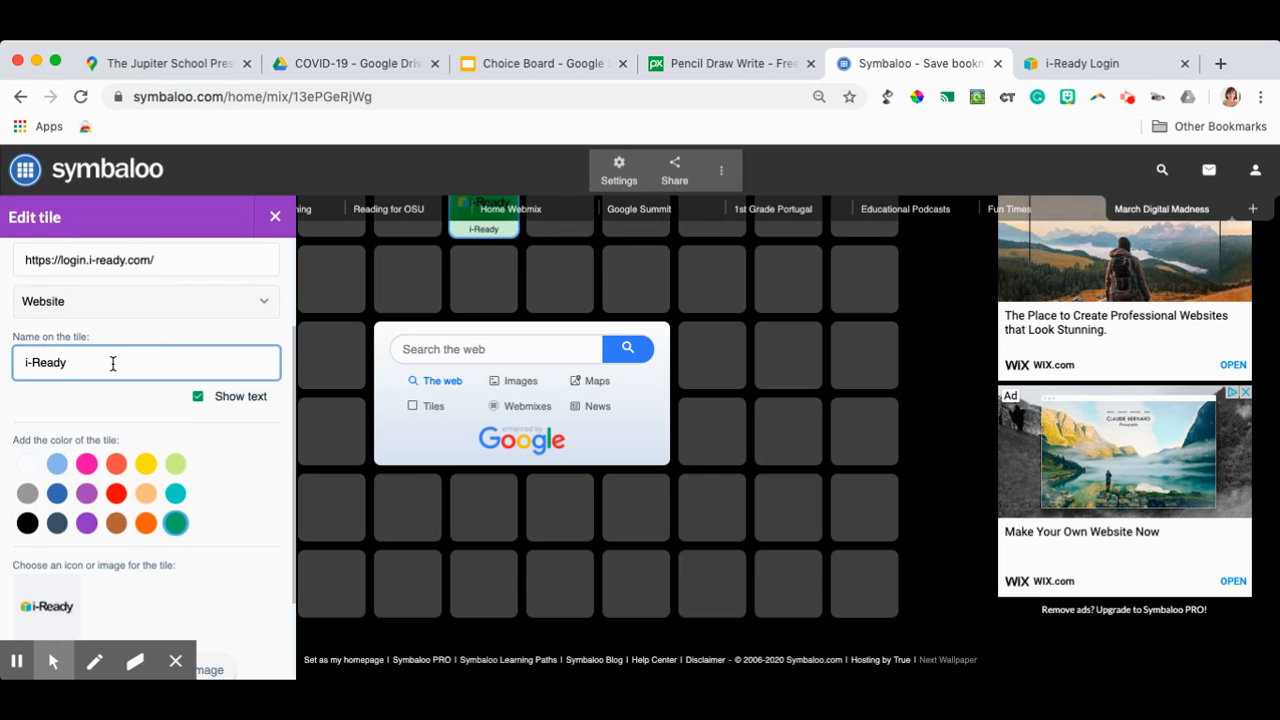
{"action": "left_click", "coordinate": [167, 340]}
- Browse the icon choices for the tile, switching the category from Symbols to Emoji, and save the tile with its existing image
{"action": "scroll", "coordinate": [208, 432], "scroll_direction": "down", "scroll_amount": 3}
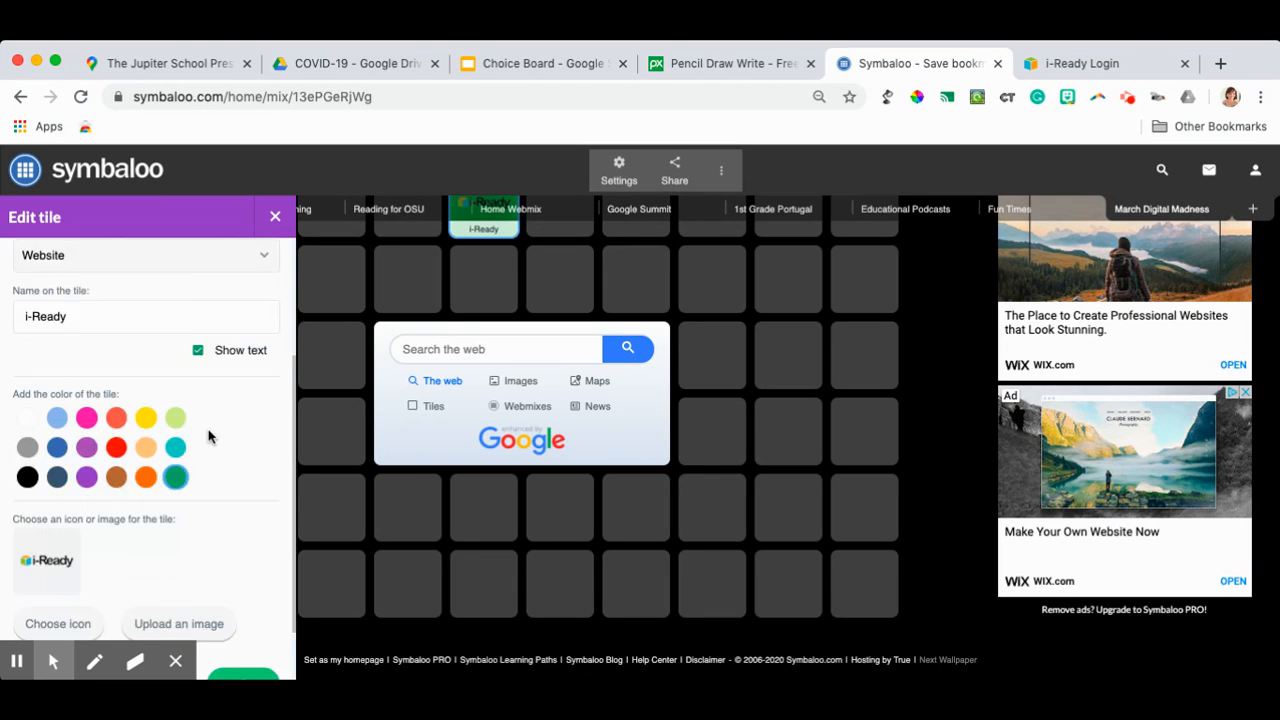
{"action": "left_click", "coordinate": [58, 547]}
{"action": "scroll", "coordinate": [123, 492], "scroll_direction": "down", "scroll_amount": 5}
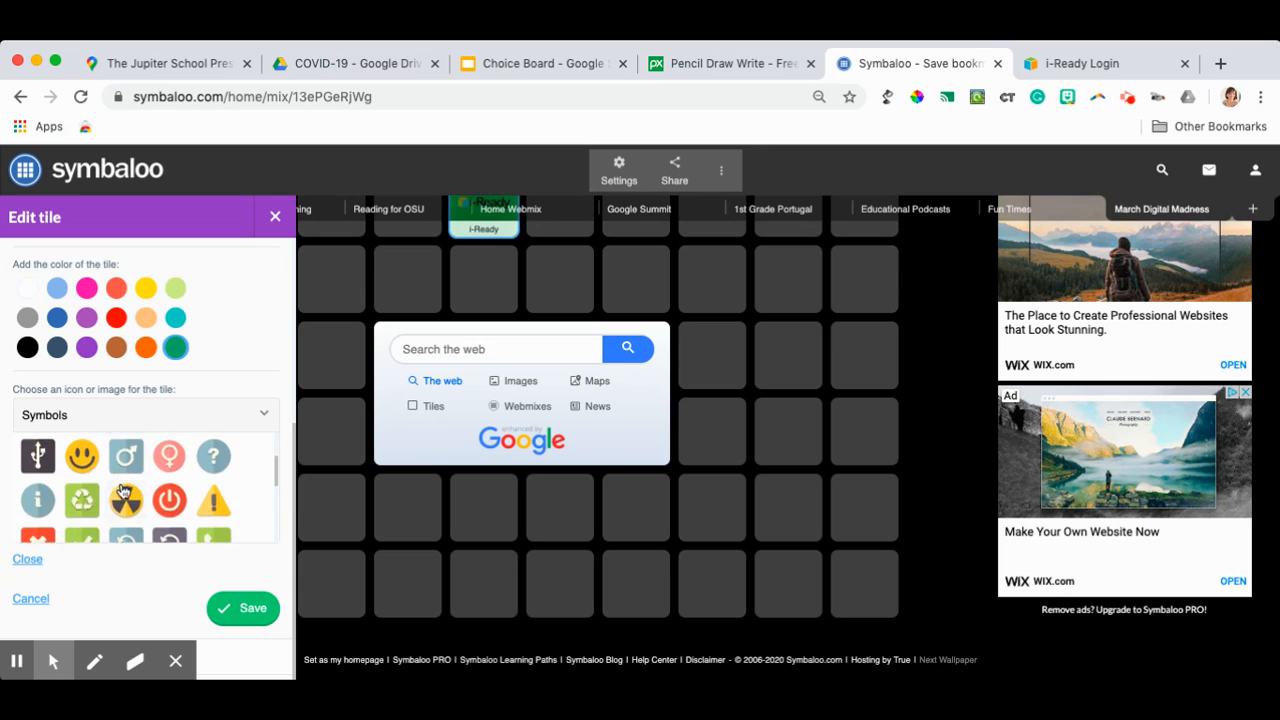
{"action": "left_click", "coordinate": [105, 419]}
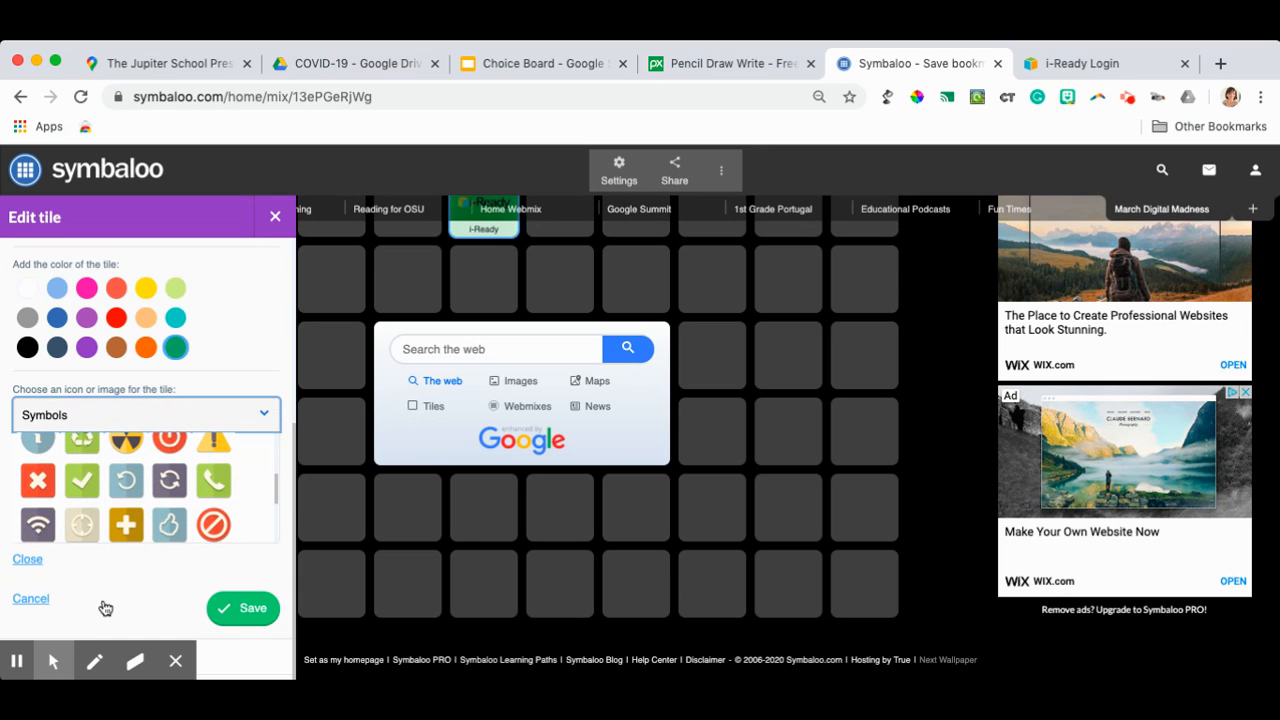
{"action": "left_click", "coordinate": [110, 547]}
{"action": "scroll", "coordinate": [149, 475], "scroll_direction": "up", "scroll_amount": 1}
{"action": "scroll", "coordinate": [149, 475], "scroll_direction": "down", "scroll_amount": 1}
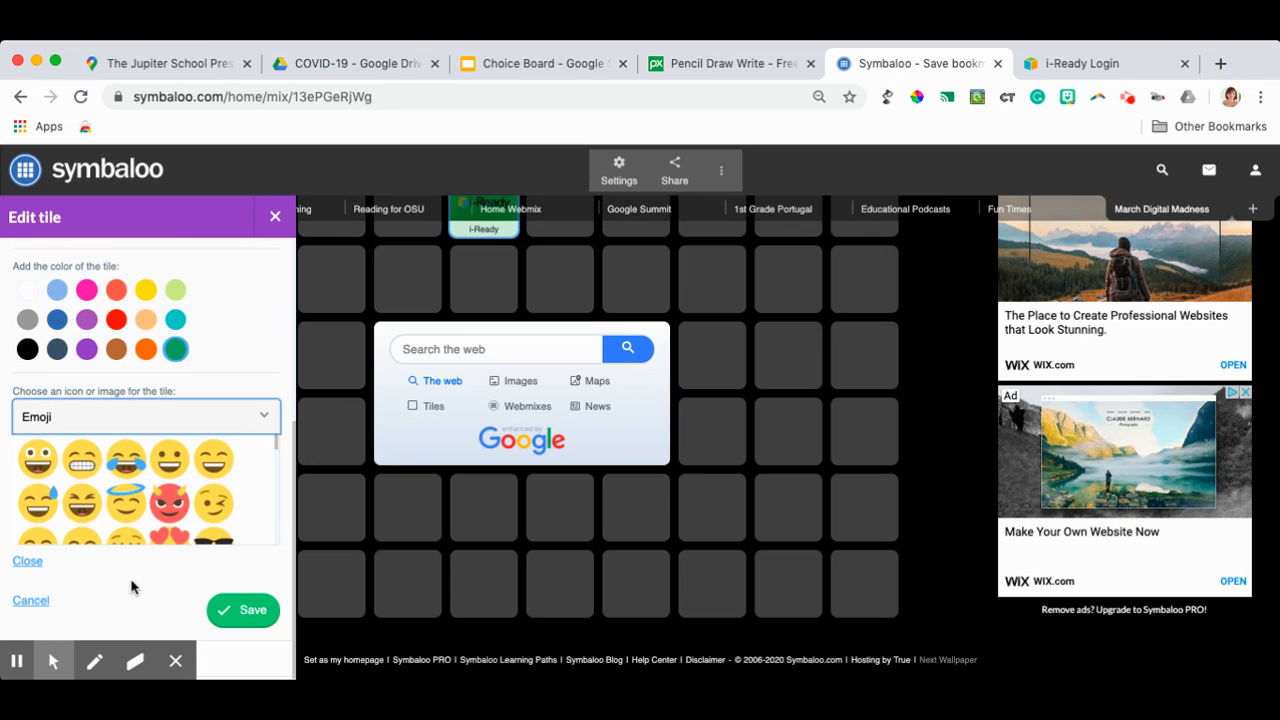
{"action": "left_click", "coordinate": [240, 620]}
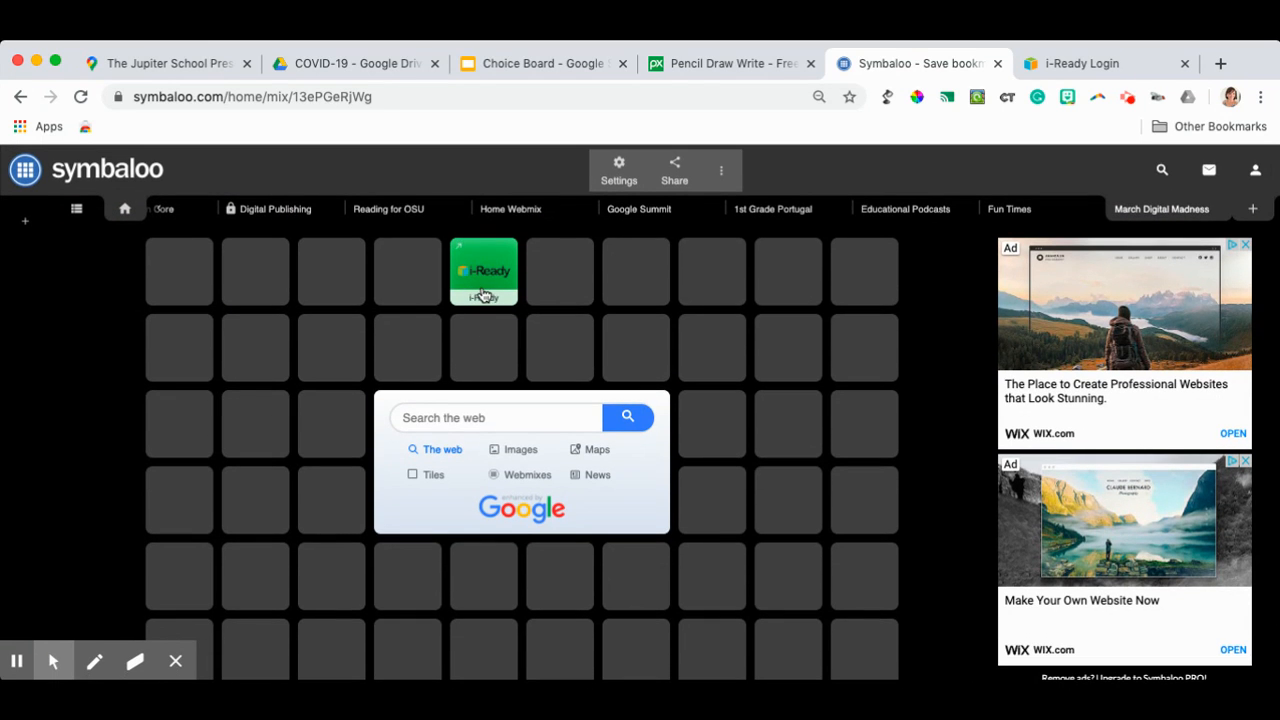
{"action": "right_click", "coordinate": [483, 295]}
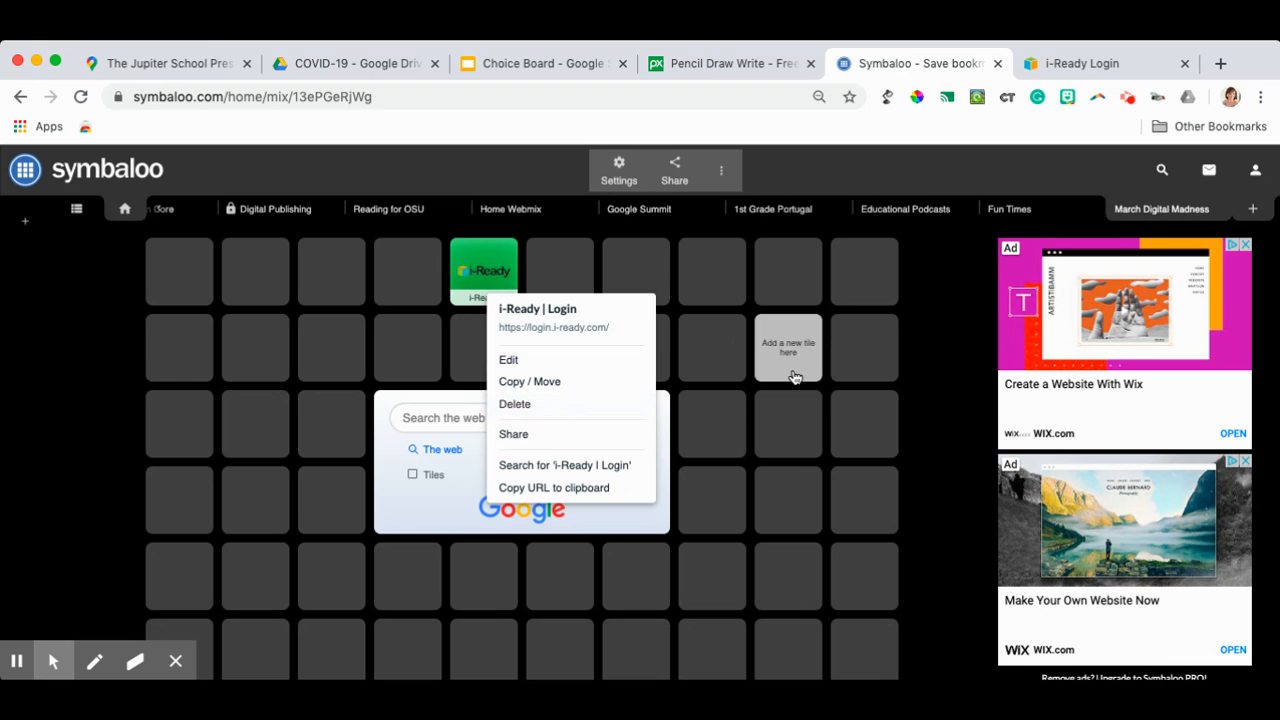
{"action": "left_click", "coordinate": [952, 367]}
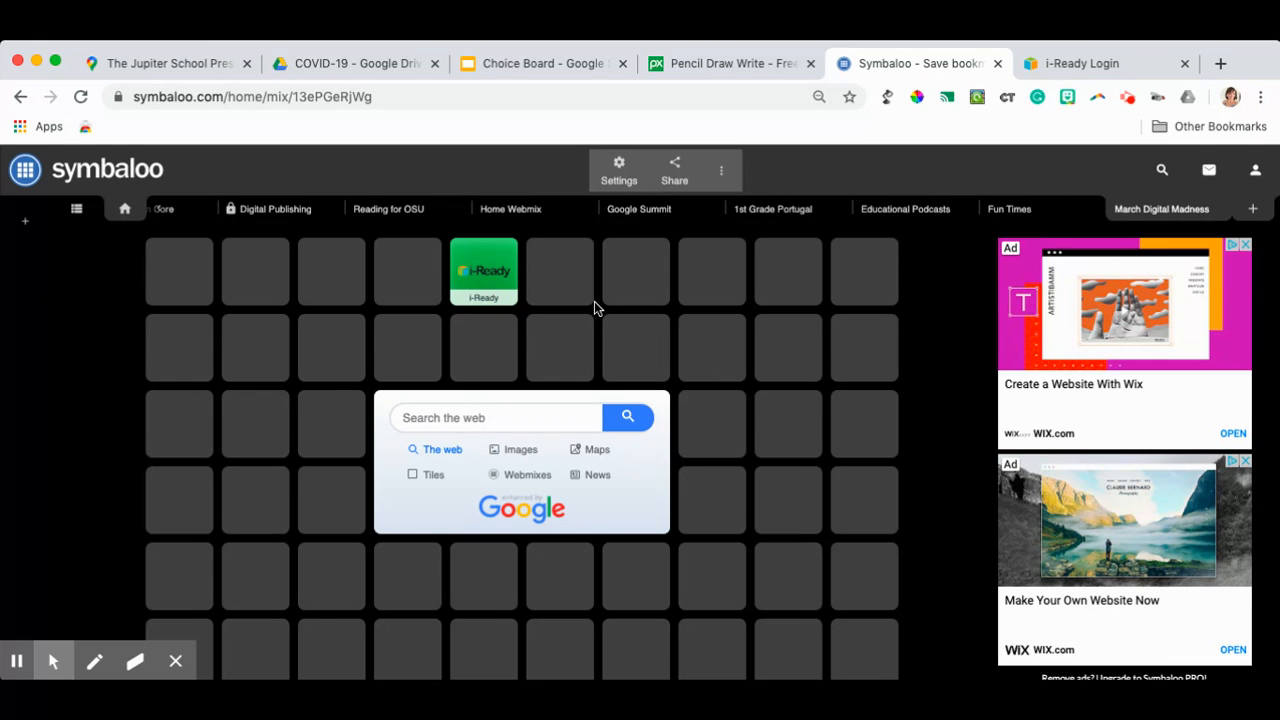
- Share the March Digital Madness webmix publicly in the Gallery with the tag i-Ready
{"action": "left_click", "coordinate": [675, 176]}
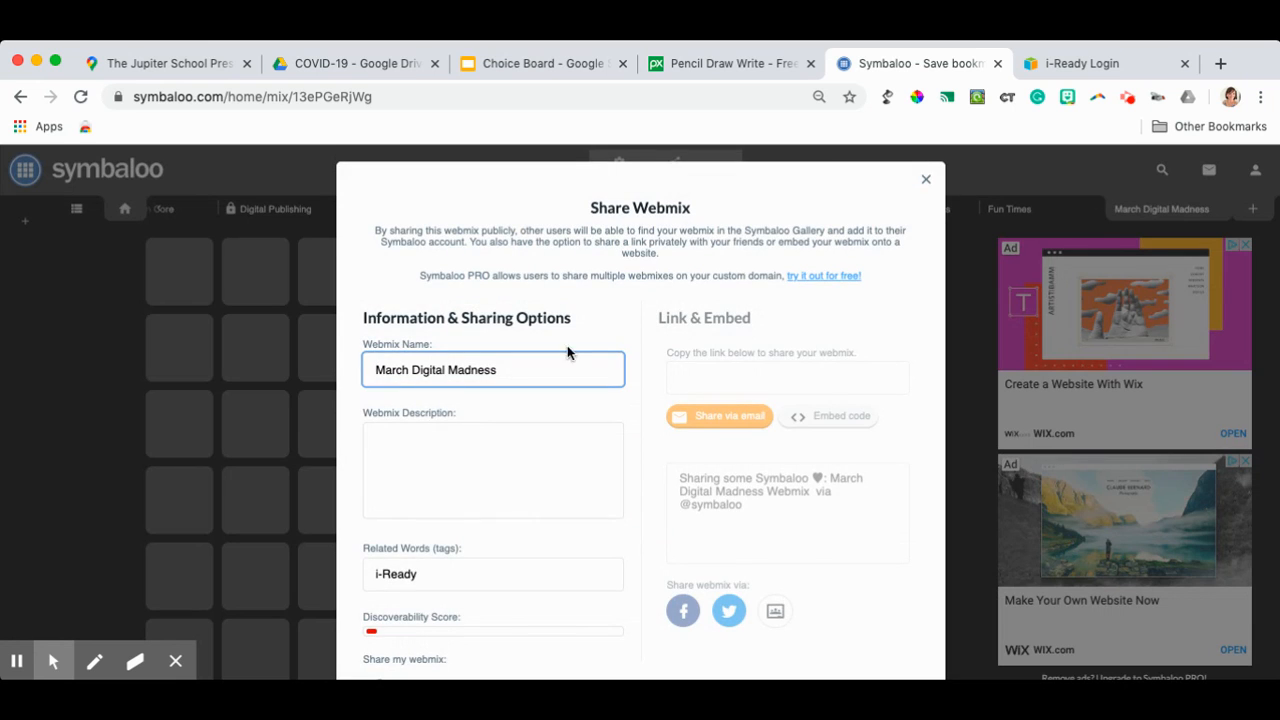
{"action": "scroll", "coordinate": [513, 470], "scroll_direction": "down", "scroll_amount": 5}
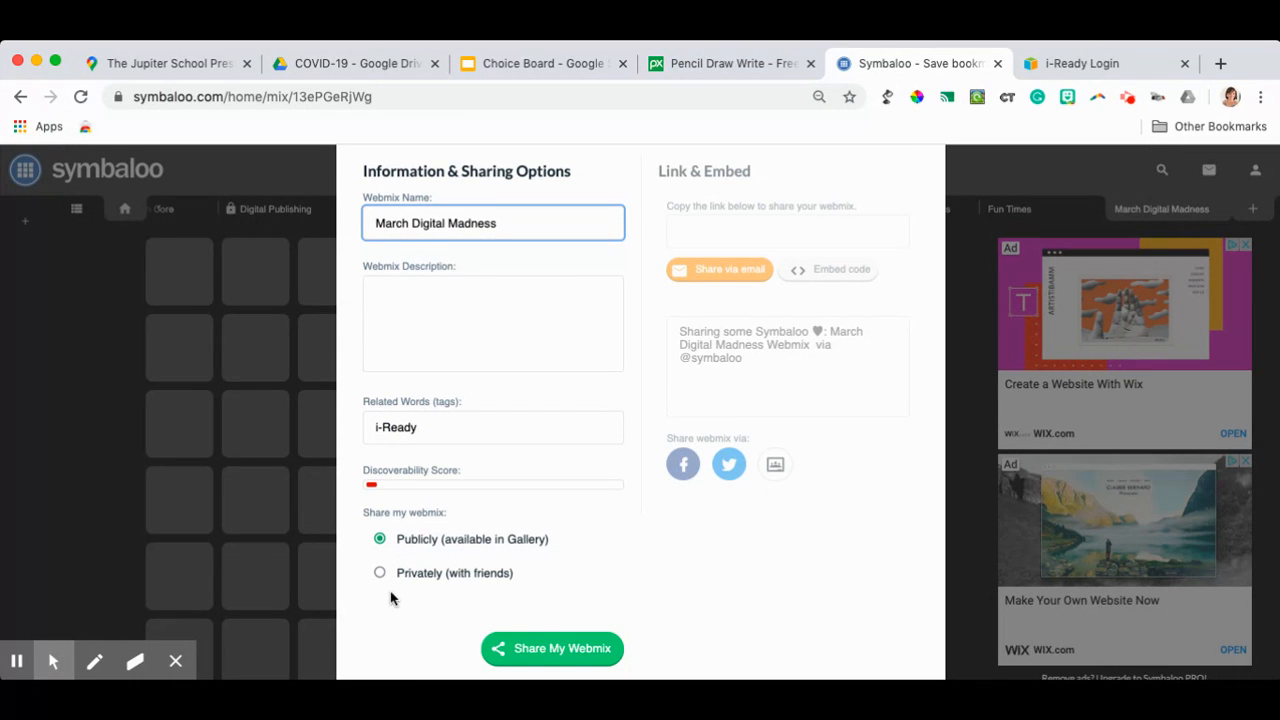
{"action": "left_click", "coordinate": [534, 657]}
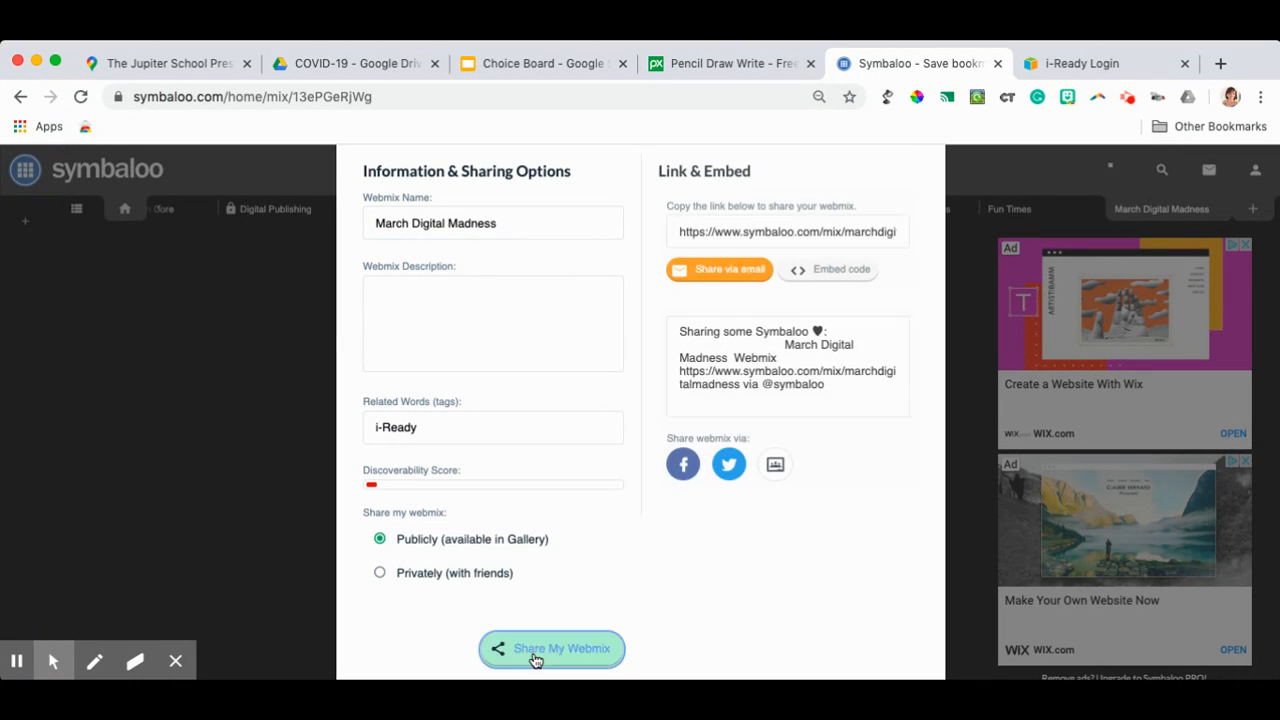
- Select the full share link of the published webmix and close the sharing dialog
{"action": "scroll", "coordinate": [829, 543], "scroll_direction": "up", "scroll_amount": 1}
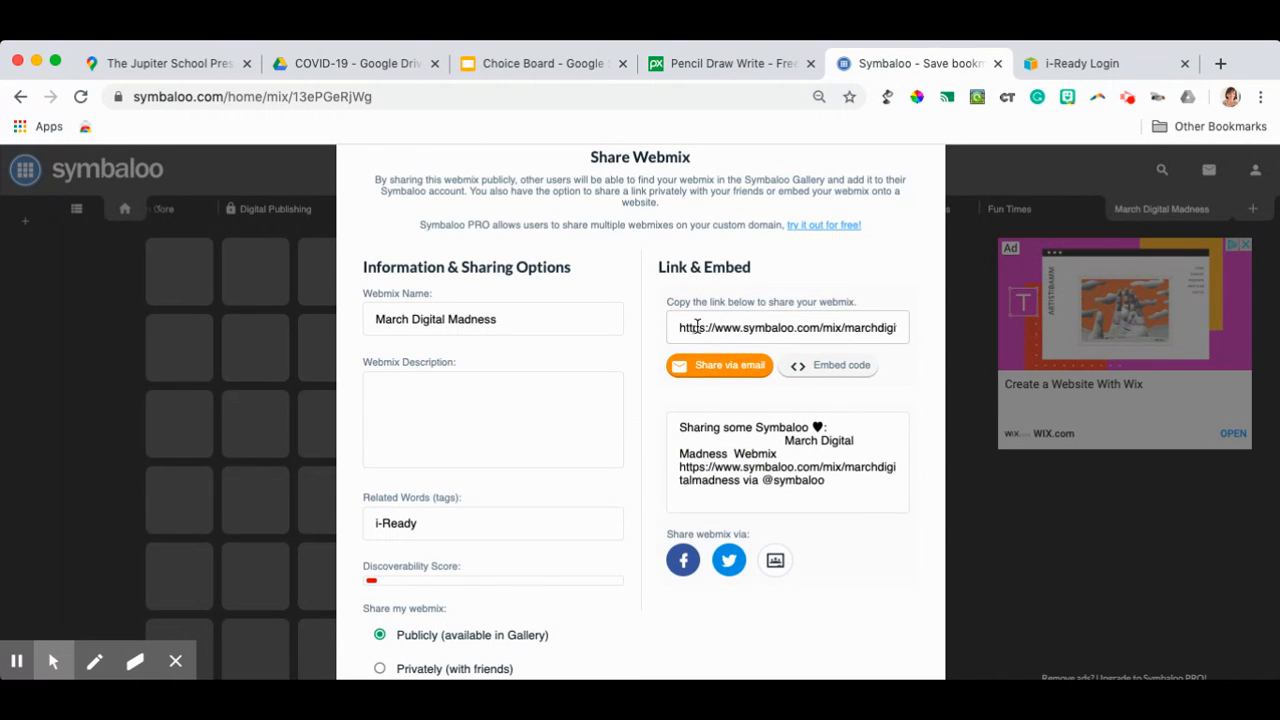
{"action": "left_click", "coordinate": [697, 327]}
{"action": "left_click_drag", "start_coordinate": [680, 327], "coordinate": [862, 332]}
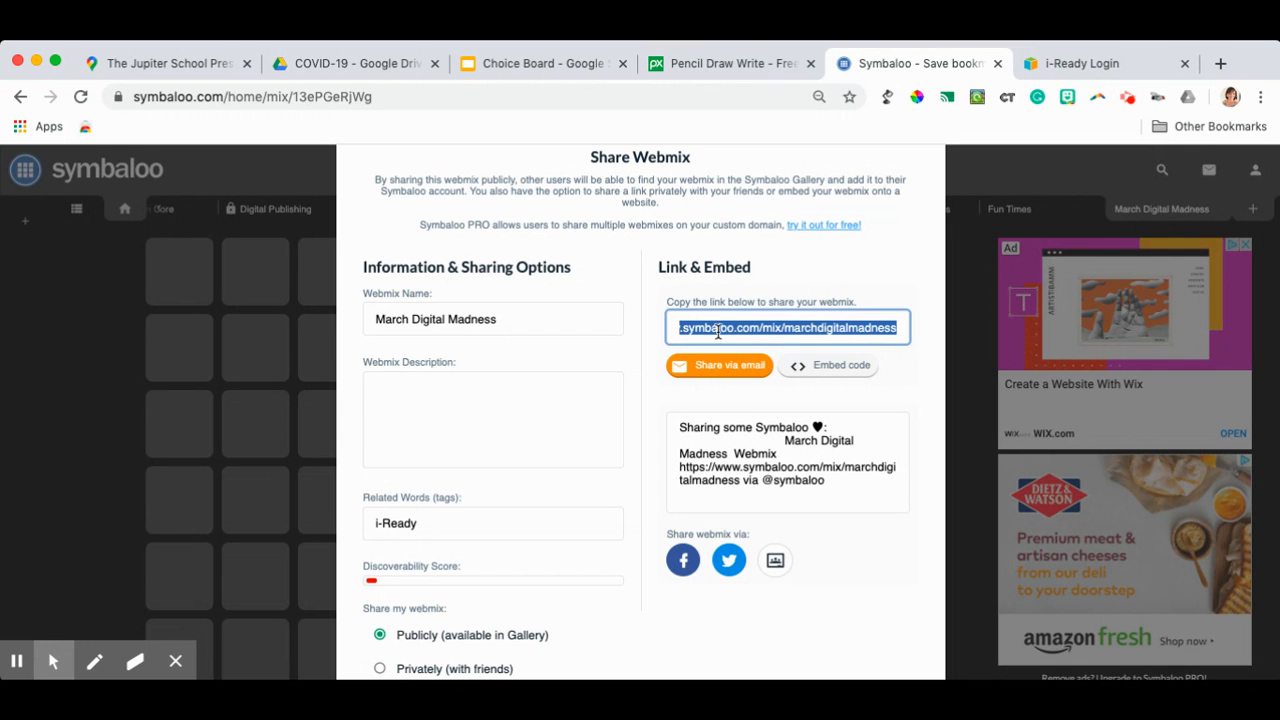
{"action": "scroll", "coordinate": [874, 320], "scroll_direction": "up", "scroll_amount": 2}
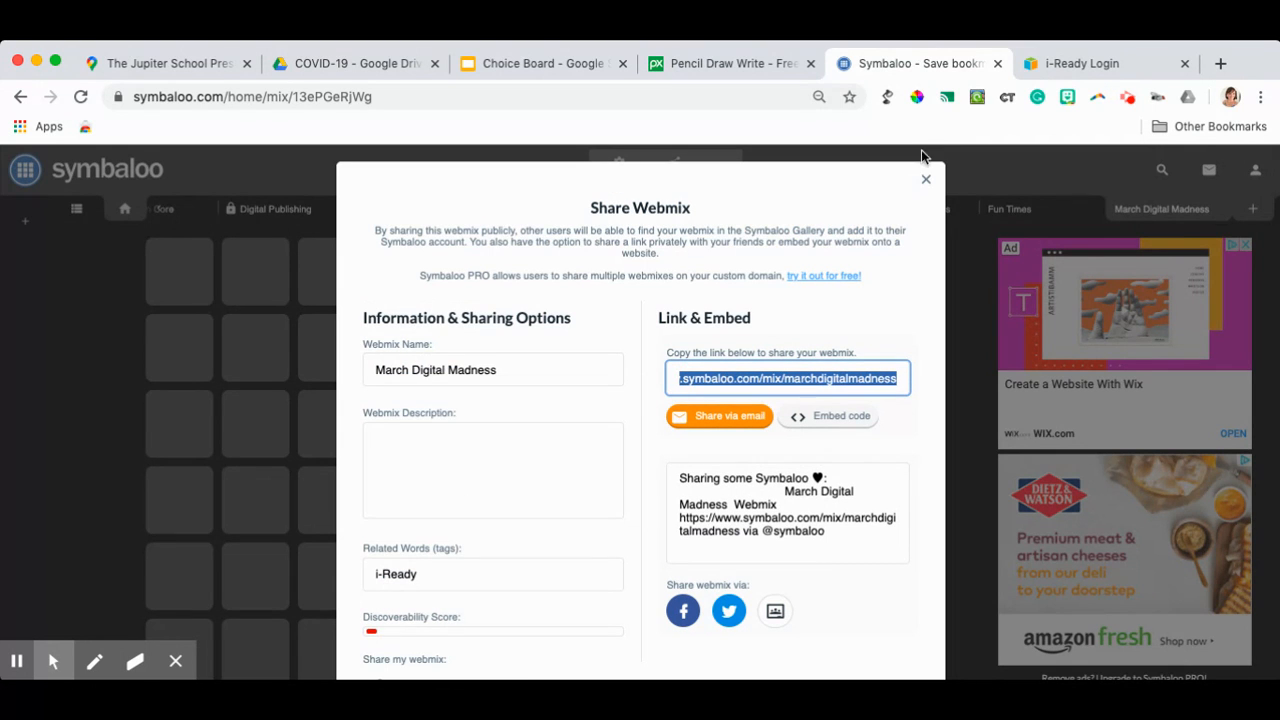
{"action": "left_click", "coordinate": [927, 184]}
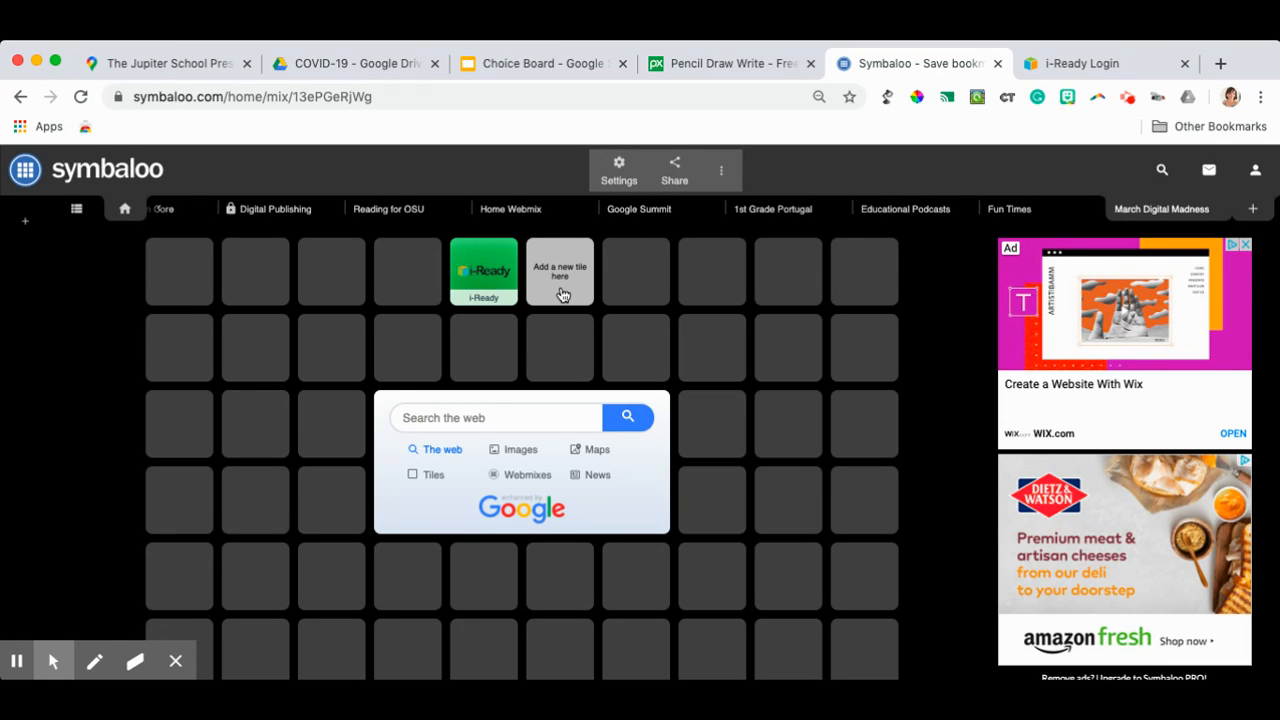
- In the i-Ready Login browser tab, search for "studyisland", open the Study Island main site and select its web address for copying
{"action": "left_click", "coordinate": [1088, 70]}
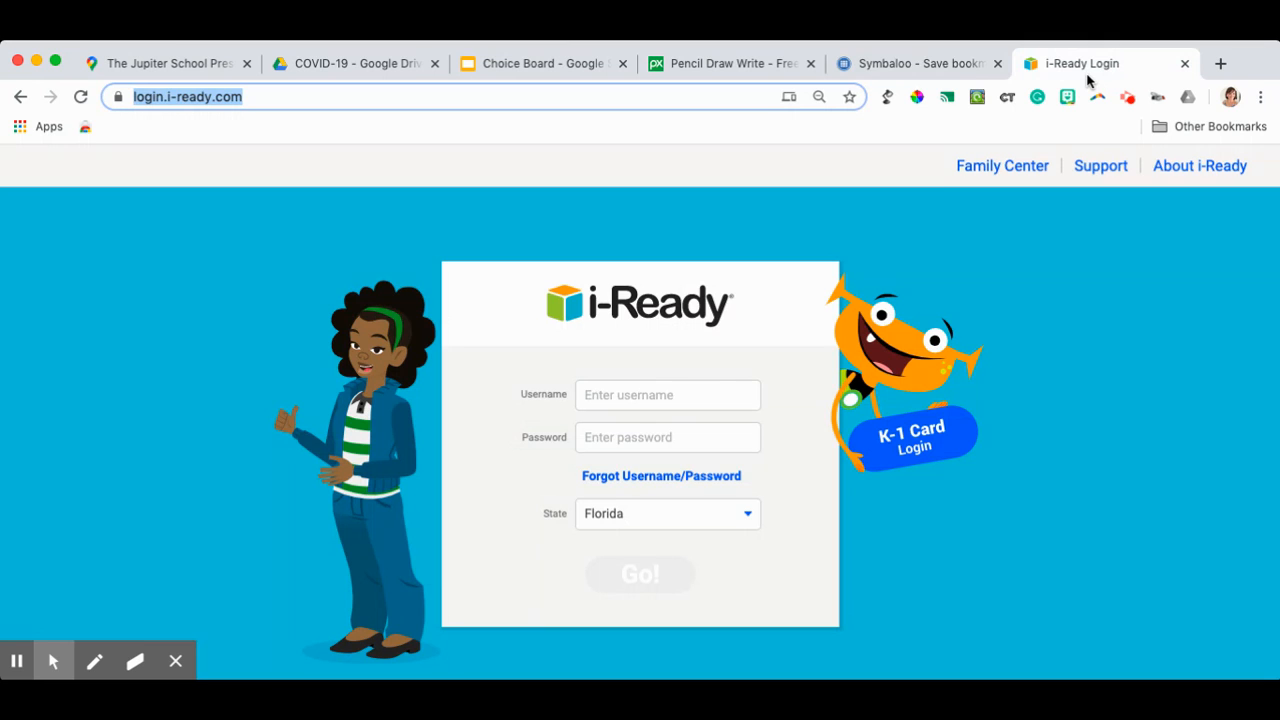
{"action": "type", "text": "studyisland"}
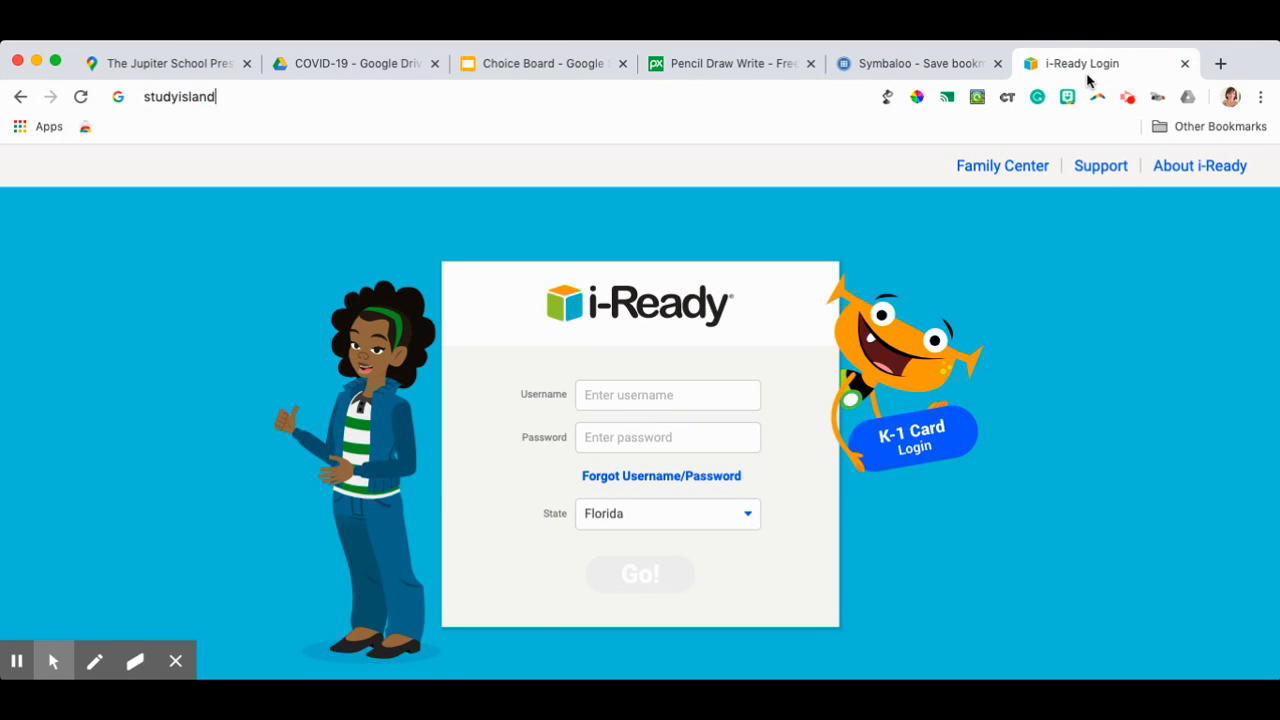
{"action": "key", "text": "Return"}
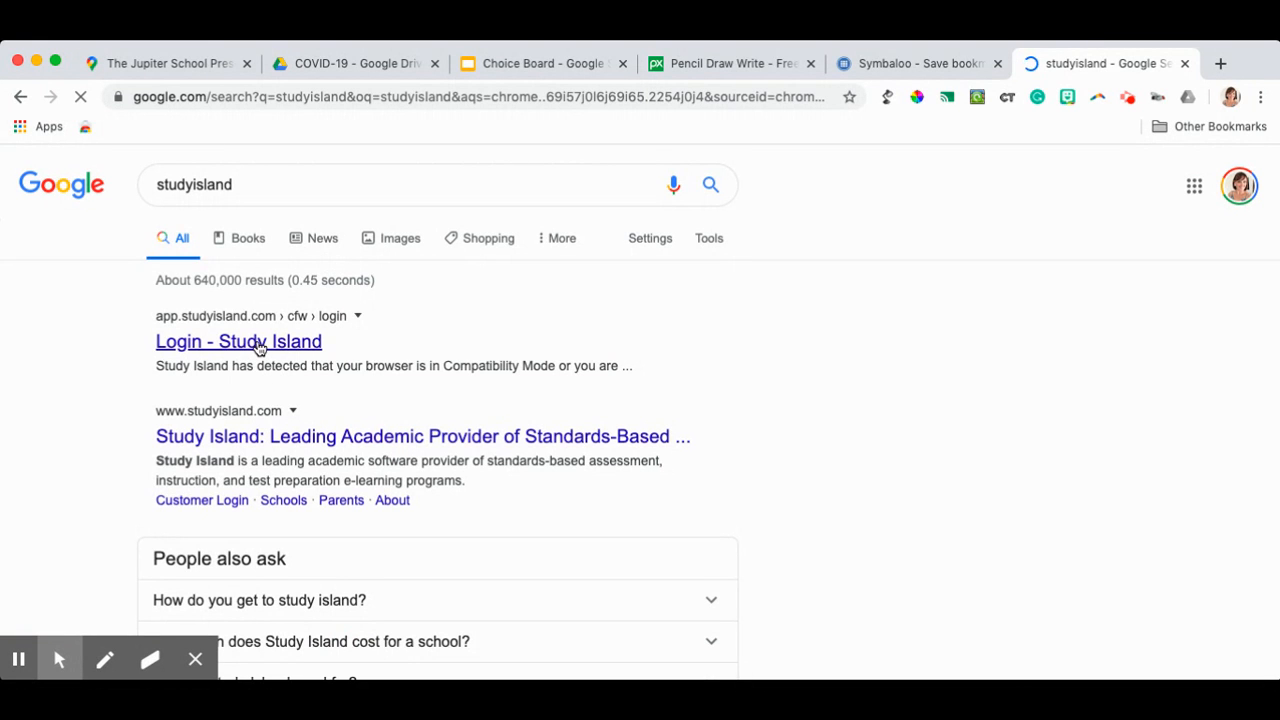
{"action": "left_click", "coordinate": [258, 343]}
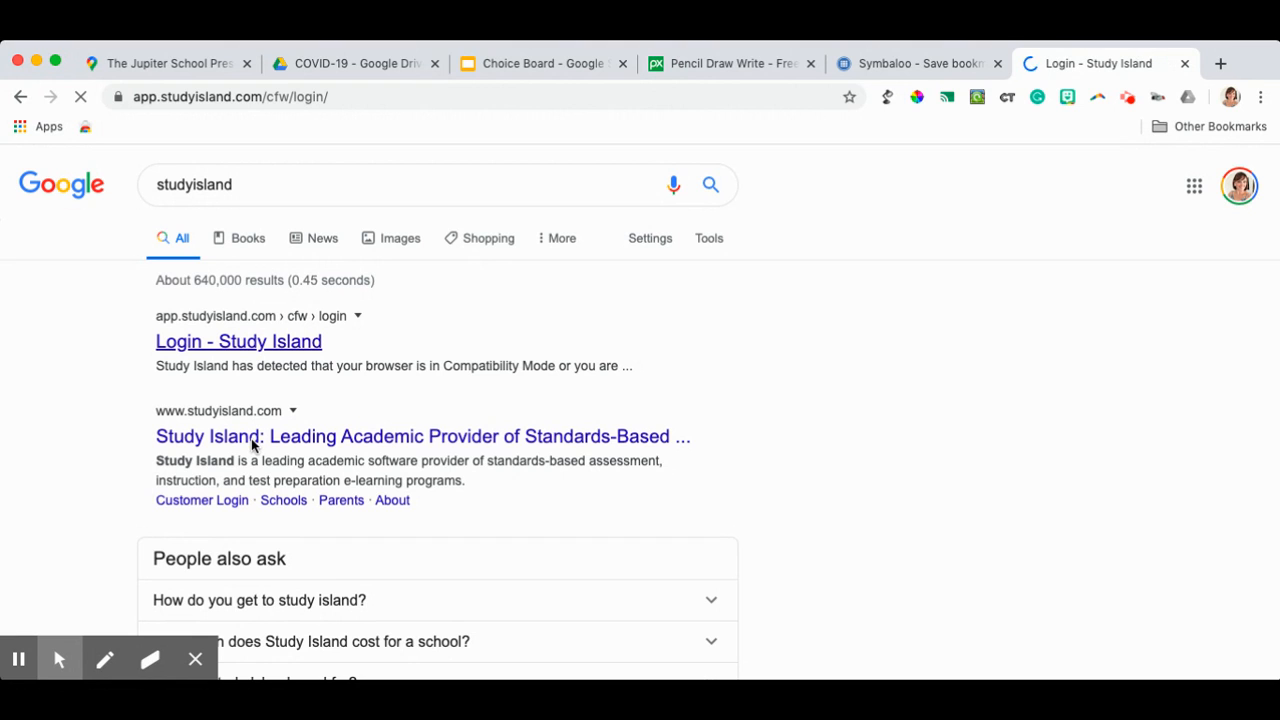
{"action": "left_click", "coordinate": [19, 98]}
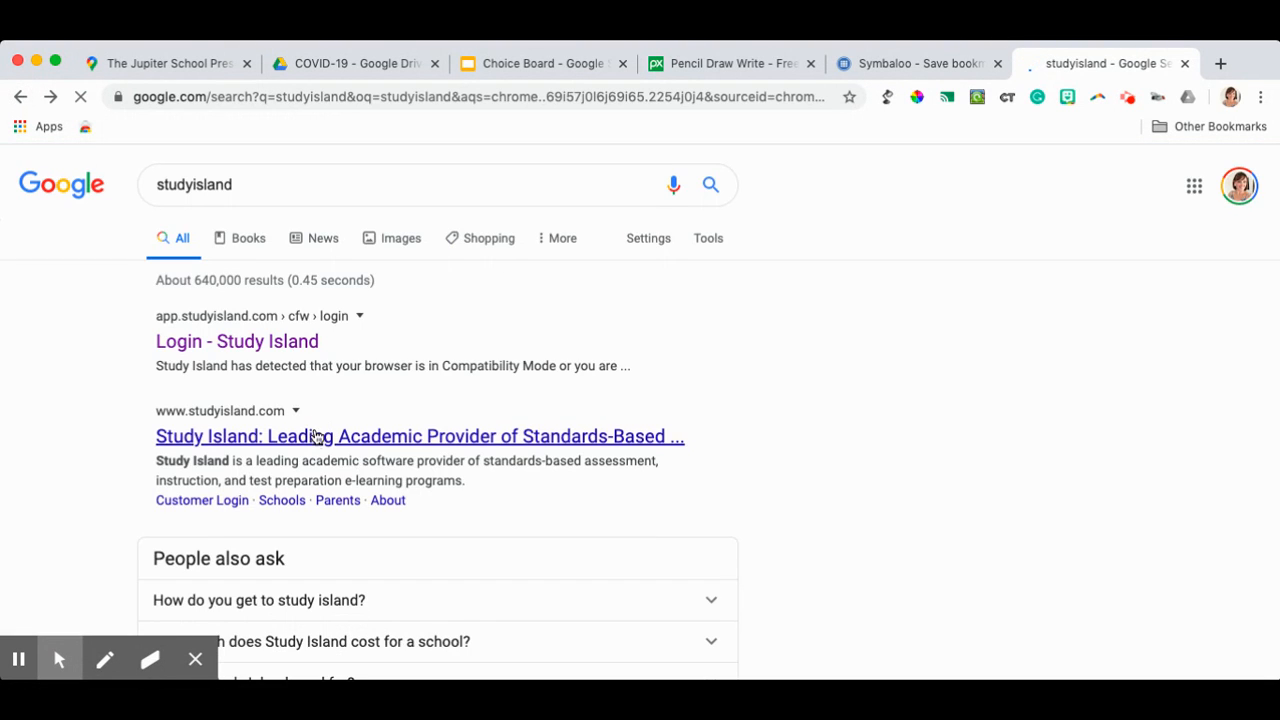
{"action": "left_click", "coordinate": [316, 438]}
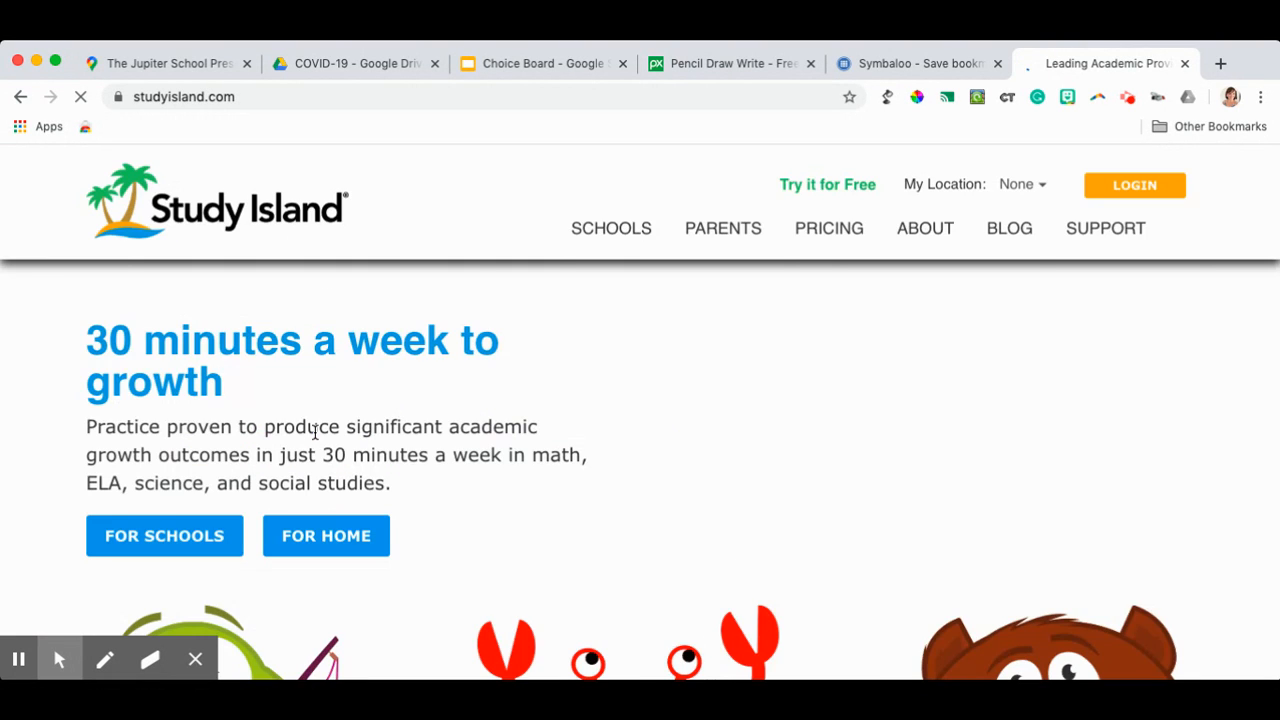
{"action": "left_click", "coordinate": [280, 96]}
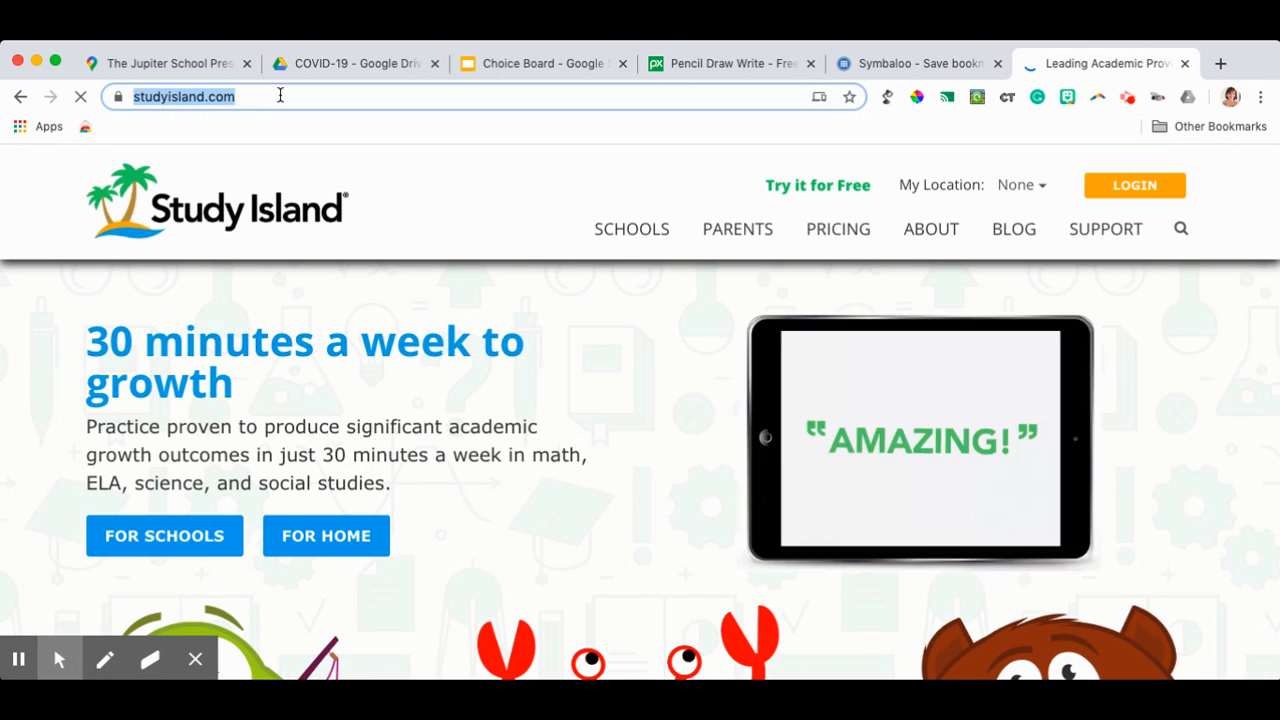
{"action": "left_click", "coordinate": [927, 66]}
{"action": "left_click", "coordinate": [559, 271]}
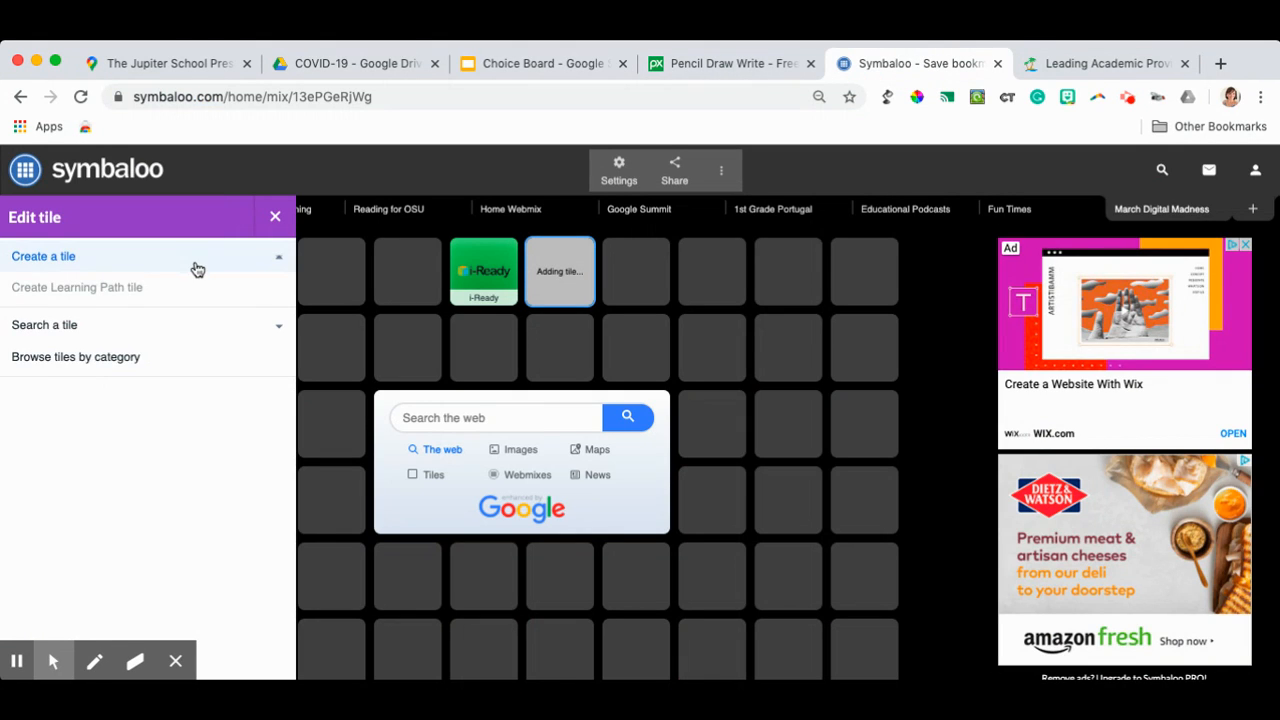
{"action": "left_click", "coordinate": [124, 405]}
{"action": "key", "text": "ctrl+v"}
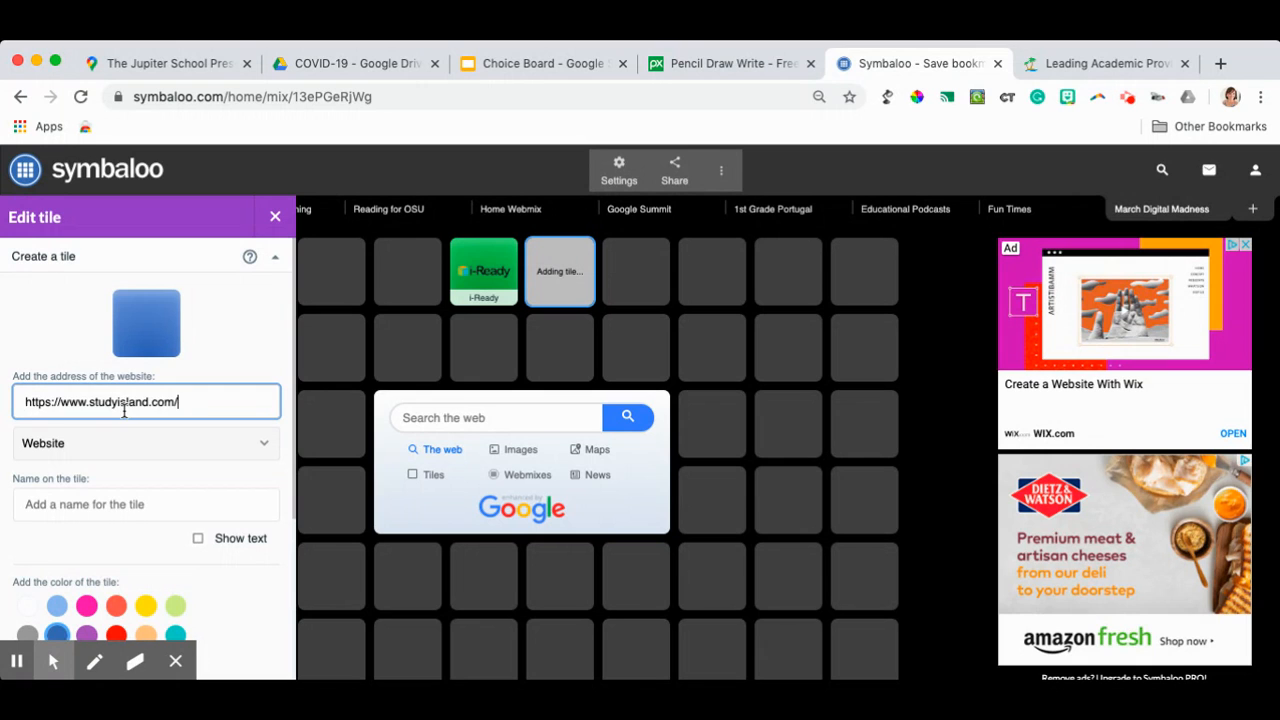
- Name the new tile "Study Island" and save it with the Study Island logo
{"action": "scroll", "coordinate": [165, 465], "scroll_direction": "down", "scroll_amount": 1}
{"action": "left_click", "coordinate": [198, 477]}
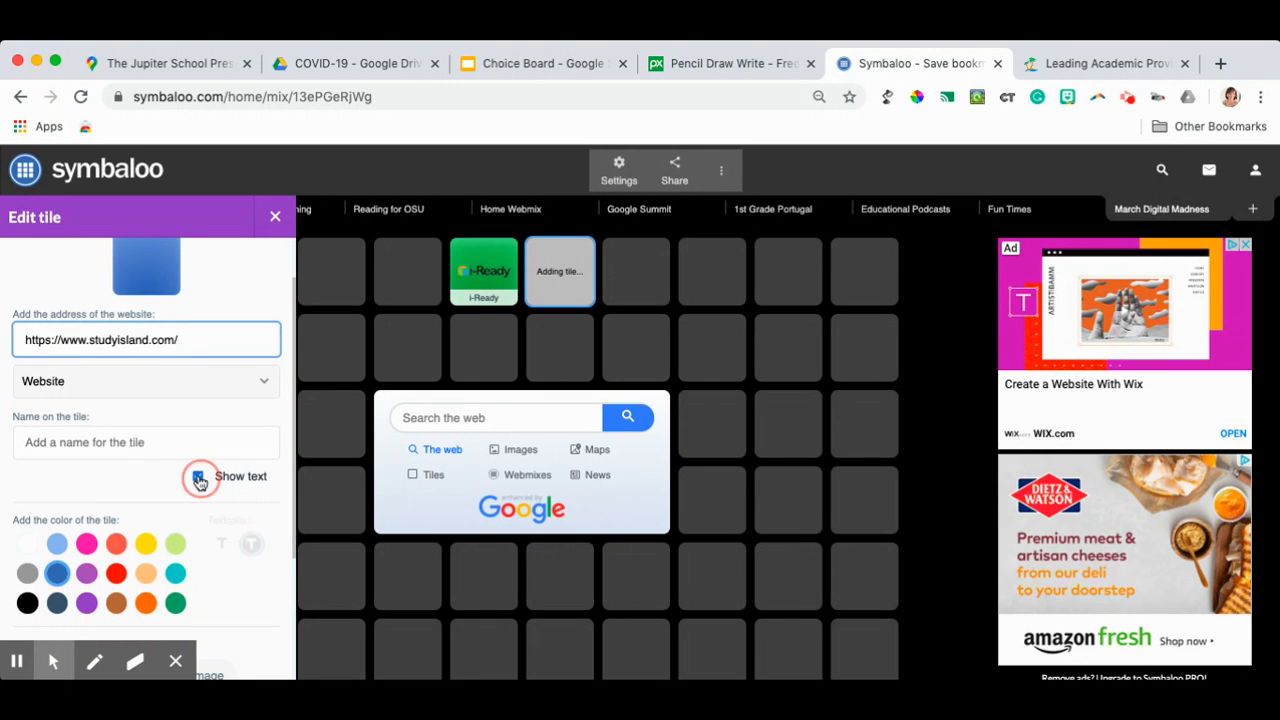
{"action": "left_click", "coordinate": [143, 440]}
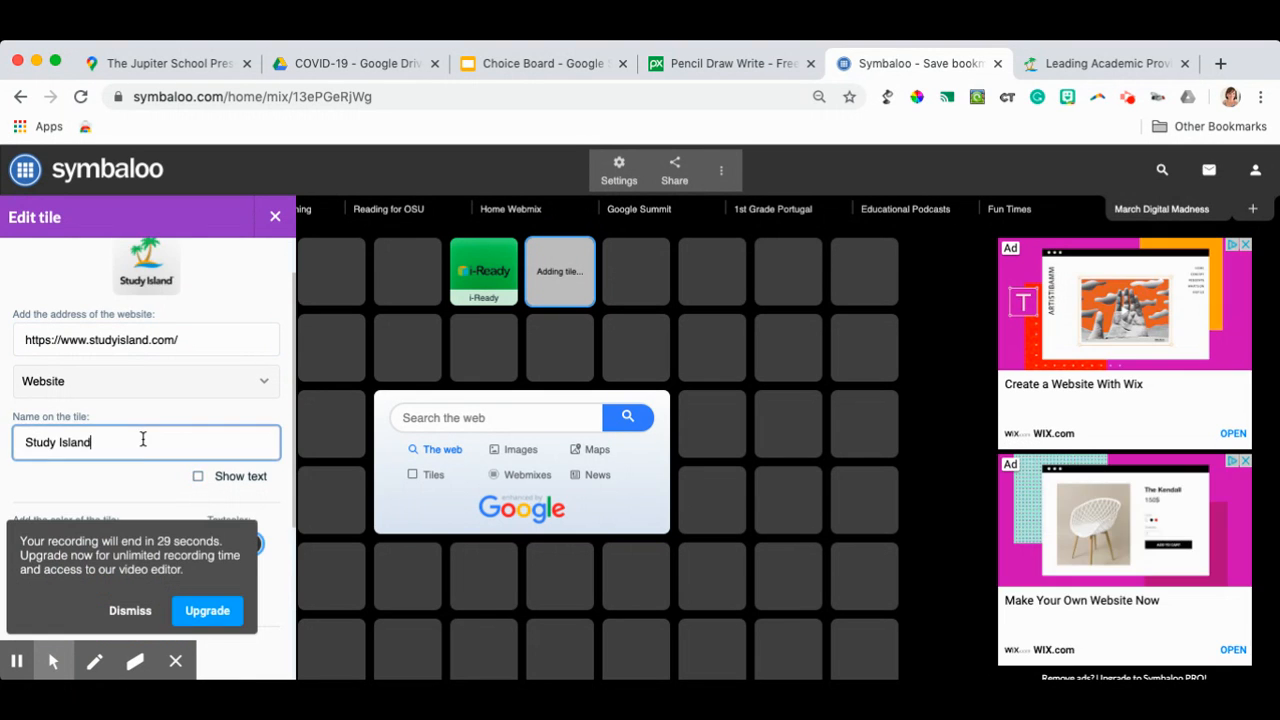
{"action": "scroll", "coordinate": [141, 460], "scroll_direction": "down", "scroll_amount": 5}
{"action": "left_click", "coordinate": [261, 560]}
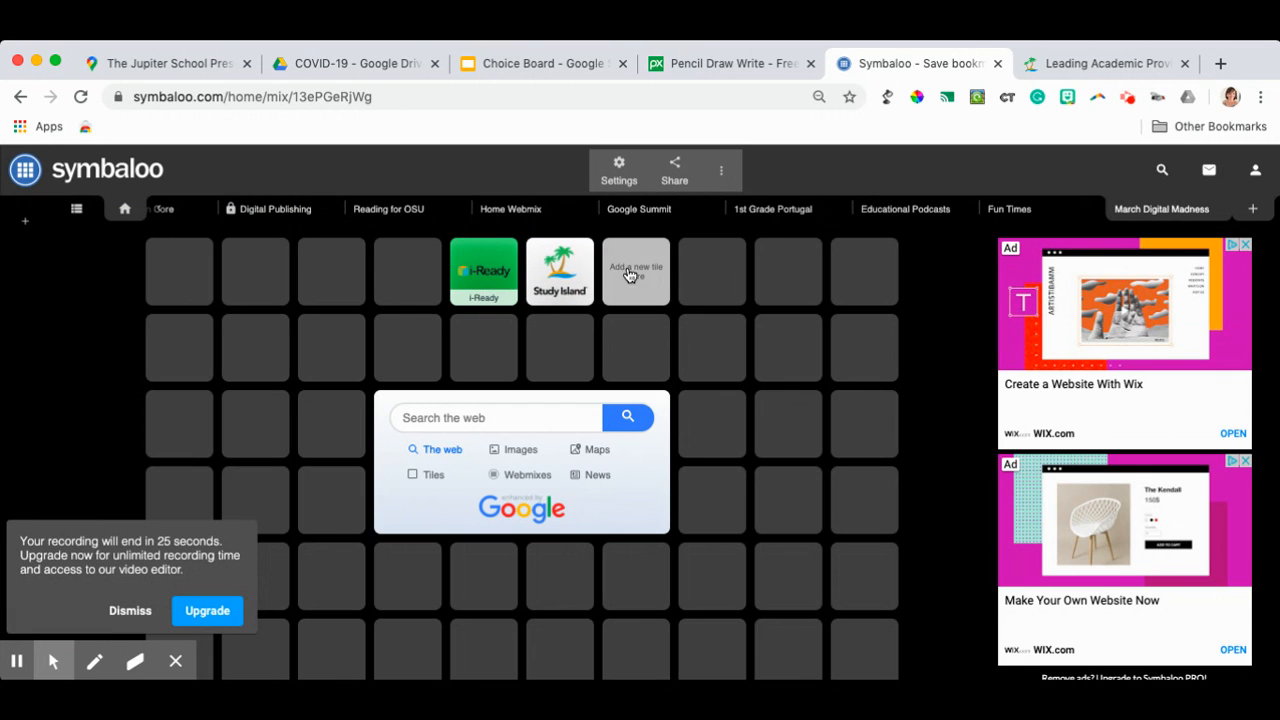
- Update the published March Digital Madness webmix from its sharing options to include the new tile
{"action": "left_click", "coordinate": [724, 174]}
{"action": "left_click", "coordinate": [674, 168]}
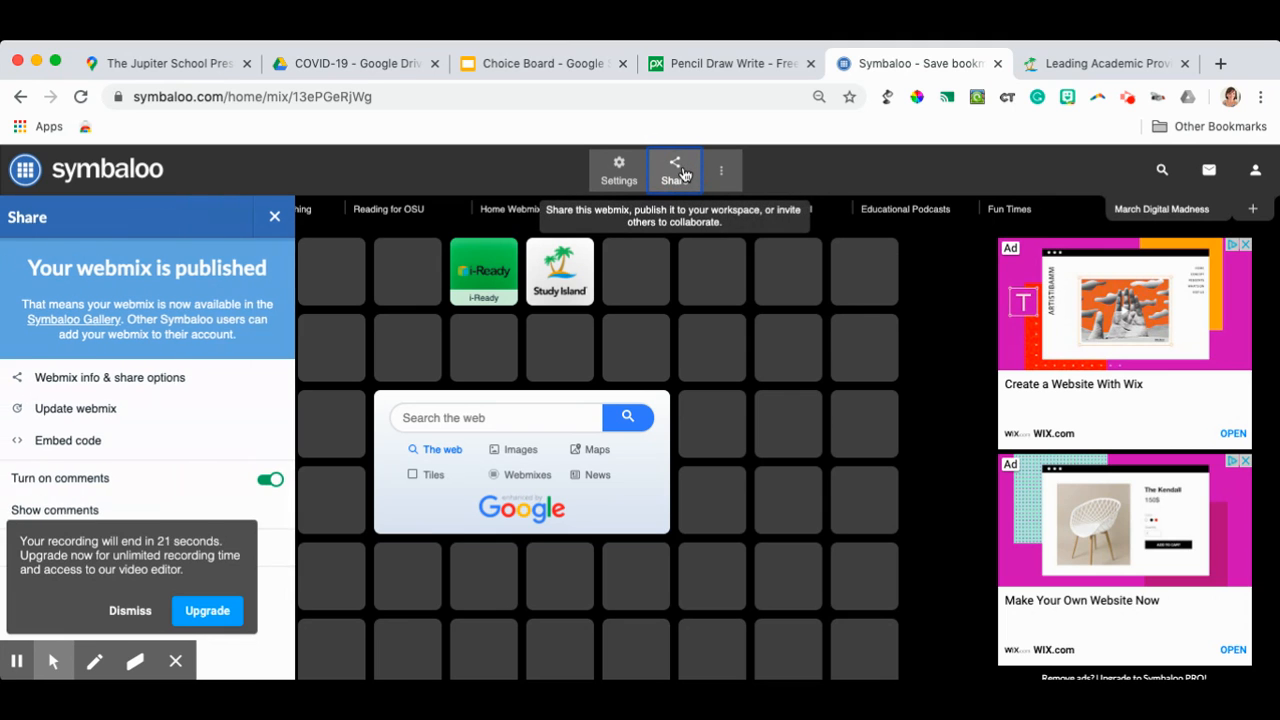
{"action": "left_click", "coordinate": [66, 415]}
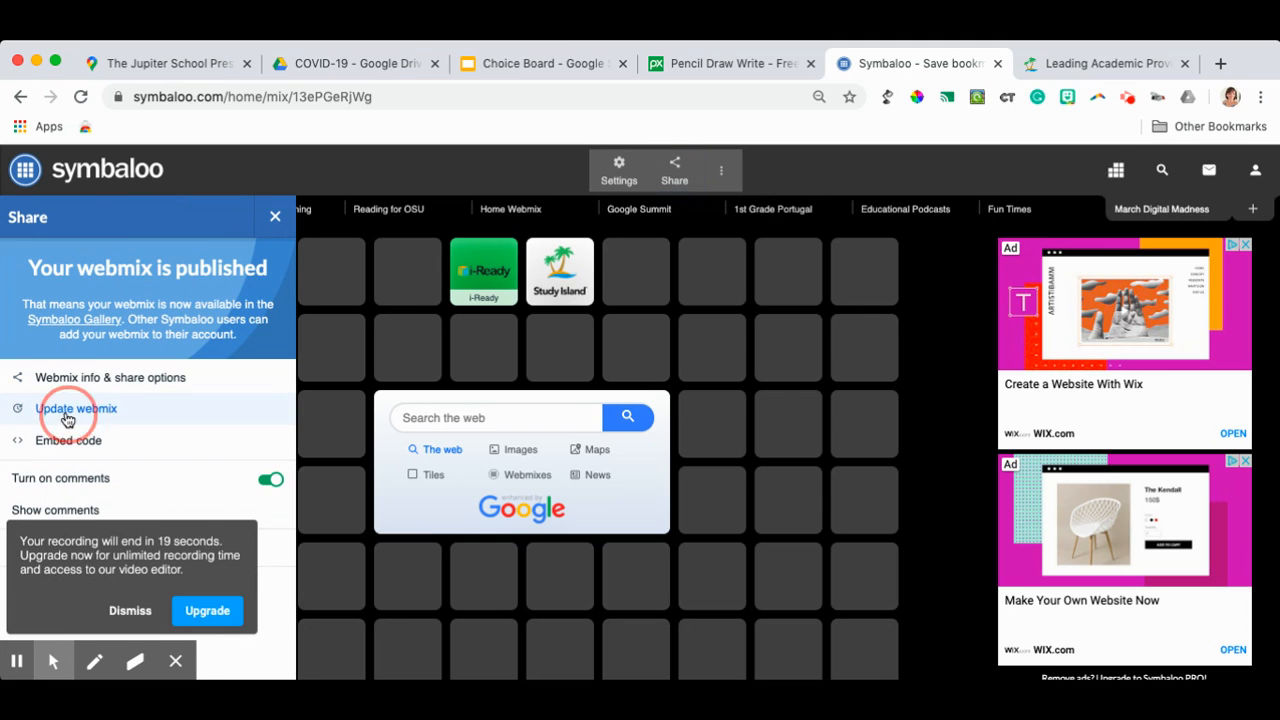